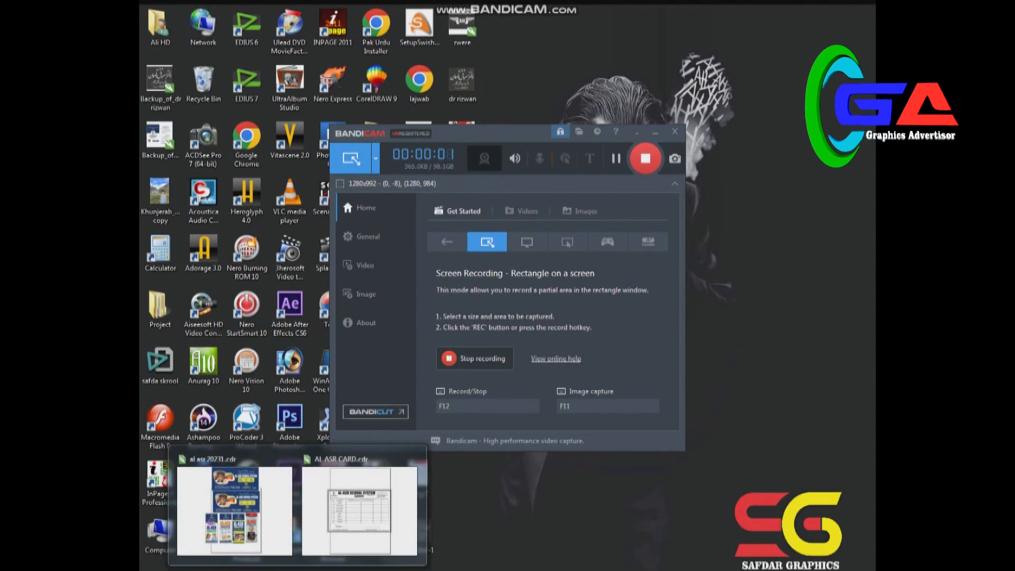
Switch to the al asr 20231.cdr document in CorelDRAW and zoom in on the Welcome banner's heading
{"action": "left_click", "coordinate": [235, 516]}
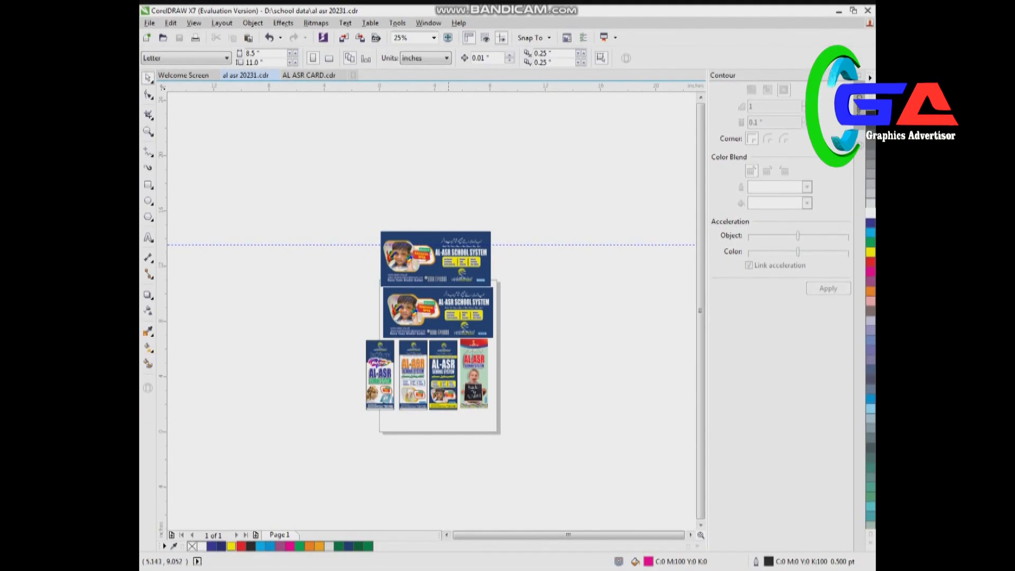
{"action": "scroll", "coordinate": [394, 392], "scroll_direction": "up", "scroll_amount": 1}
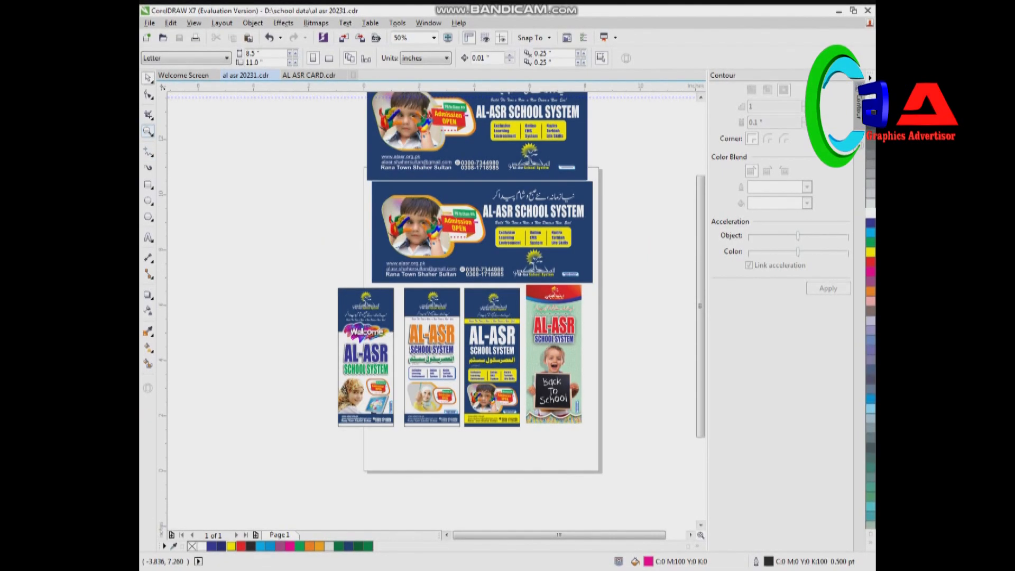
{"action": "left_click", "coordinate": [148, 131]}
{"action": "left_click_drag", "start_coordinate": [325, 262], "coordinate": [414, 442]}
{"action": "left_click_drag", "start_coordinate": [344, 215], "coordinate": [504, 340]}
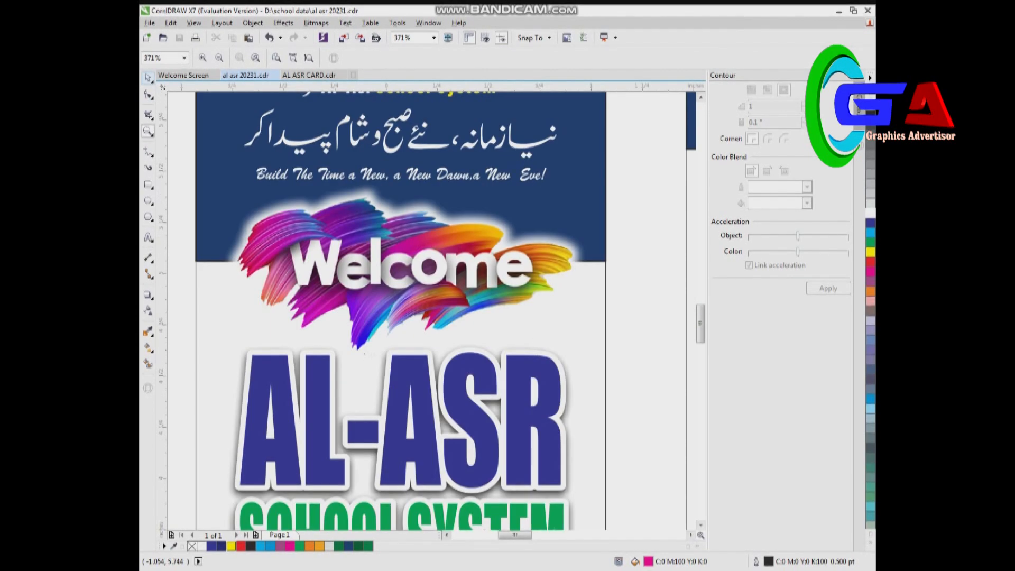
Slightly enlarge the Admission OPEN badge on the Welcome banner and shift it up above the monitor picture
{"action": "left_click", "coordinate": [390, 413]}
{"action": "left_click", "coordinate": [629, 362]}
{"action": "left_click_drag", "start_coordinate": [699, 324], "coordinate": [699, 340]}
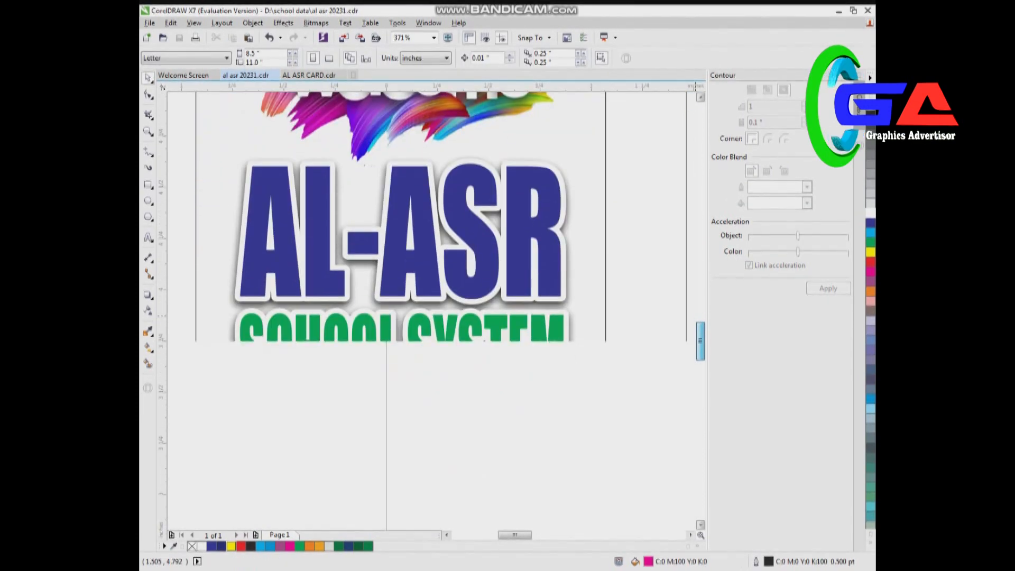
{"action": "left_click", "coordinate": [437, 358]}
{"action": "left_click", "coordinate": [356, 345]}
{"action": "scroll", "coordinate": [677, 296], "scroll_direction": "down", "scroll_amount": 5}
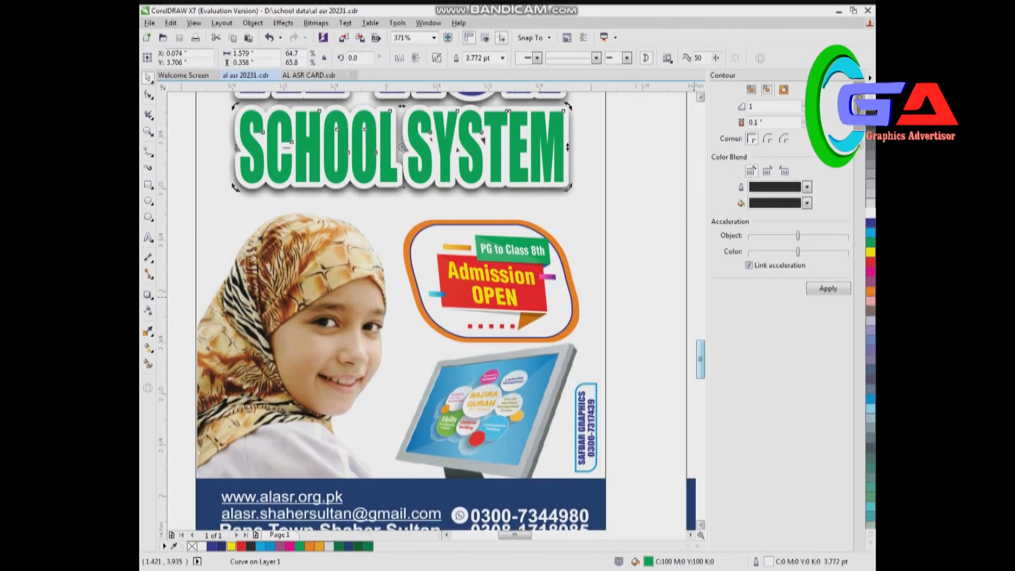
{"action": "left_click_drag", "start_coordinate": [614, 175], "coordinate": [388, 373]}
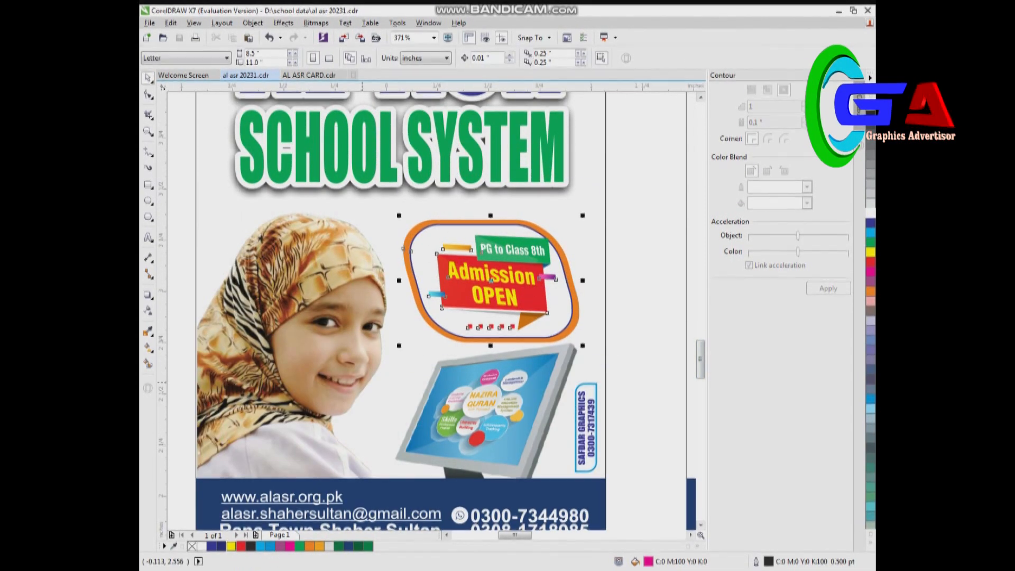
{"action": "left_click_drag", "start_coordinate": [399, 215], "coordinate": [379, 202]}
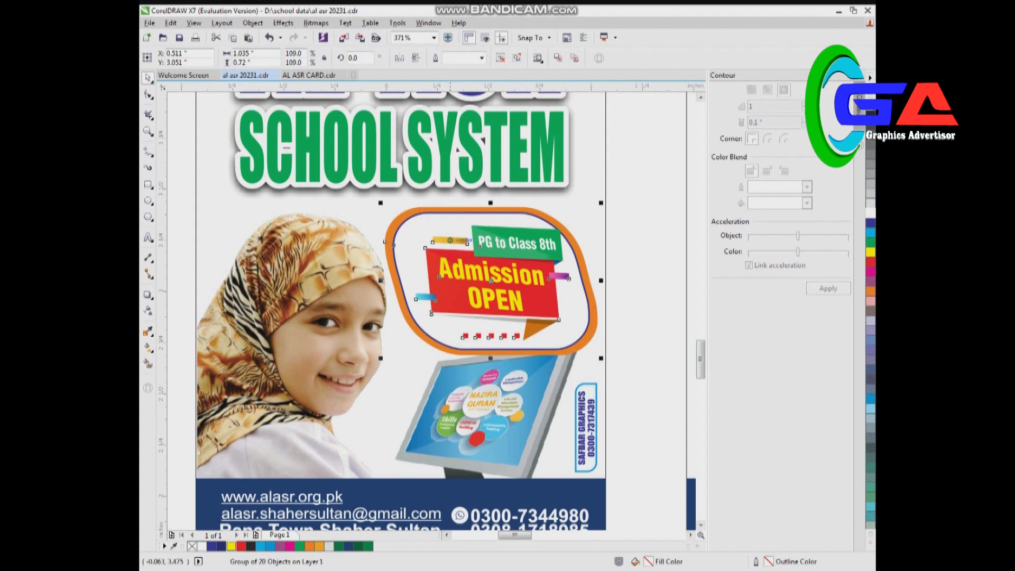
{"action": "left_click_drag", "start_coordinate": [464, 263], "coordinate": [464, 248]}
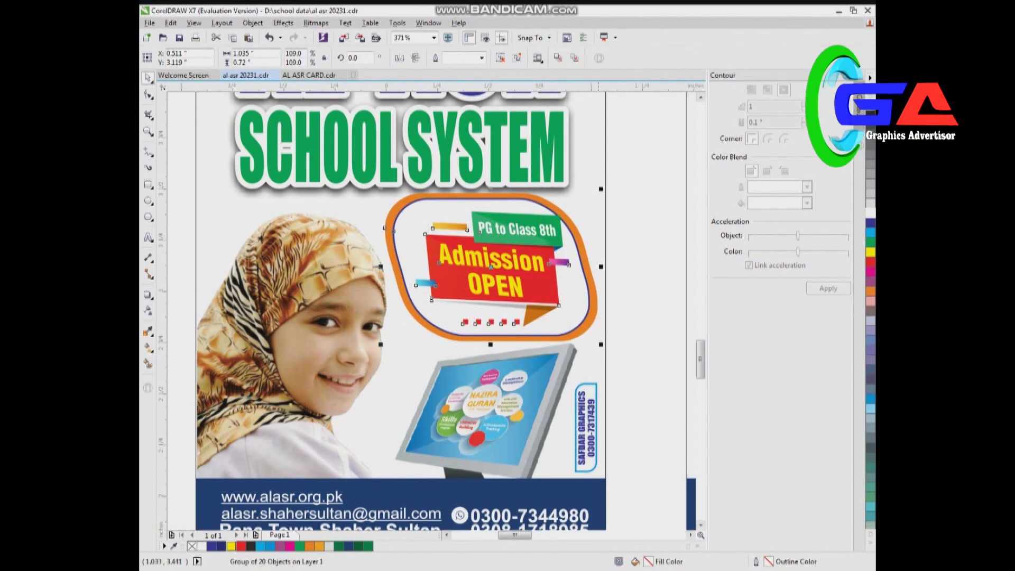
{"action": "left_click_drag", "start_coordinate": [600, 189], "coordinate": [588, 197]}
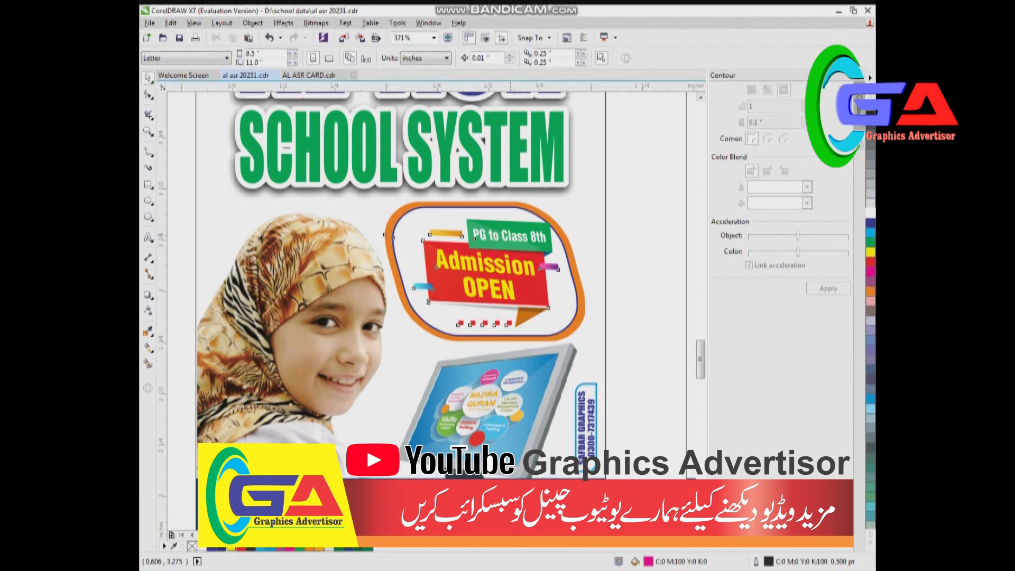
Examine the contact strip at the bottom of the Welcome banner up close
{"action": "scroll", "coordinate": [401, 311], "scroll_direction": "down", "scroll_amount": 5}
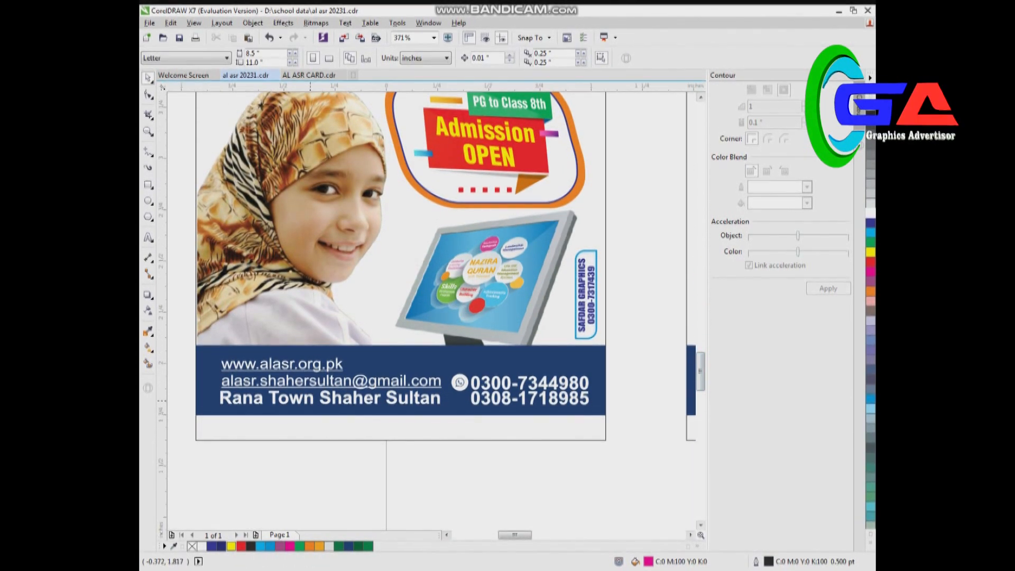
{"action": "left_click", "coordinate": [322, 396]}
{"action": "scroll", "coordinate": [322, 396], "scroll_direction": "up", "scroll_amount": 5}
{"action": "scroll", "coordinate": [323, 396], "scroll_direction": "down", "scroll_amount": 5}
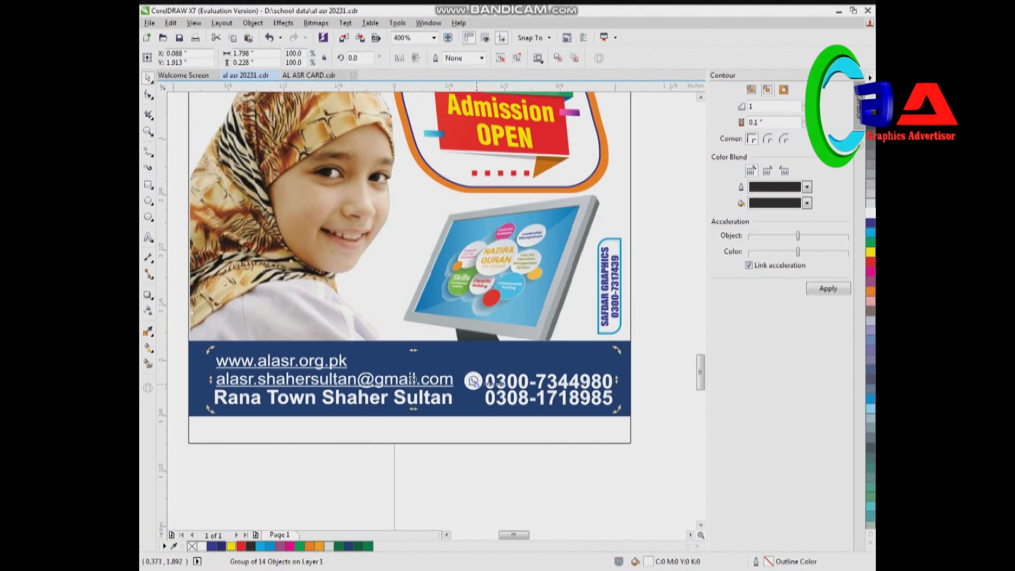
{"action": "scroll", "coordinate": [474, 381], "scroll_direction": "up", "scroll_amount": 3}
{"action": "key", "text": "F4"}
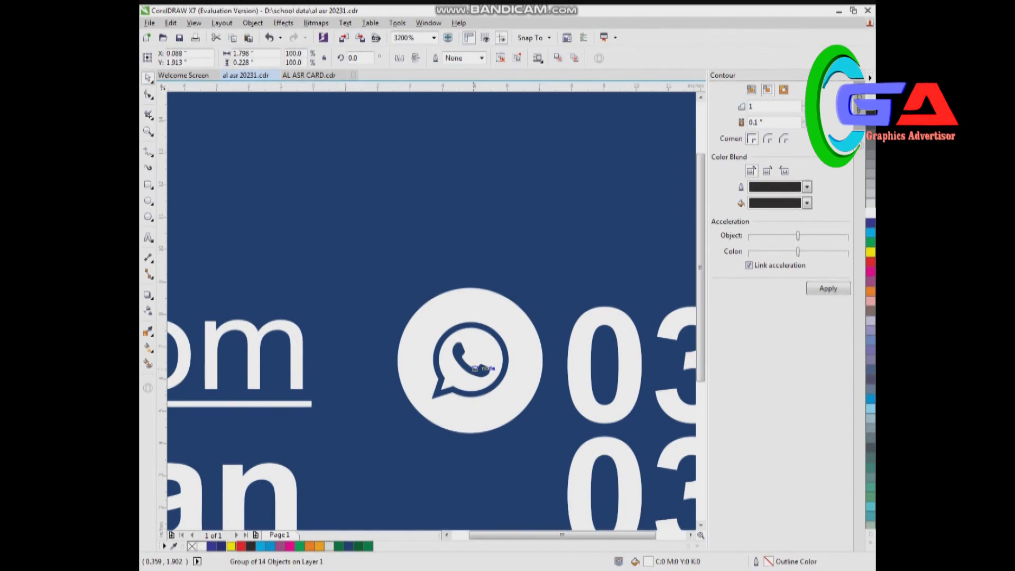
Recolour the orange AL-ASR heading on the second vertical banner dark green, using C 94, M 26, Y 100, K 14
{"action": "left_click", "coordinate": [148, 132]}
{"action": "left_click_drag", "start_coordinate": [354, 352], "coordinate": [423, 429]}
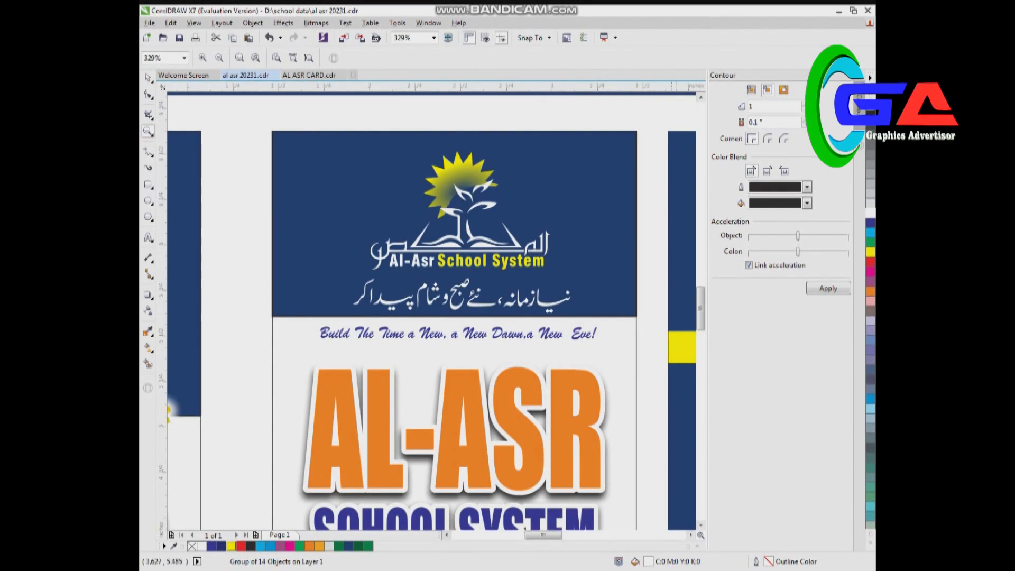
{"action": "scroll", "coordinate": [431, 312], "scroll_direction": "down", "scroll_amount": 3}
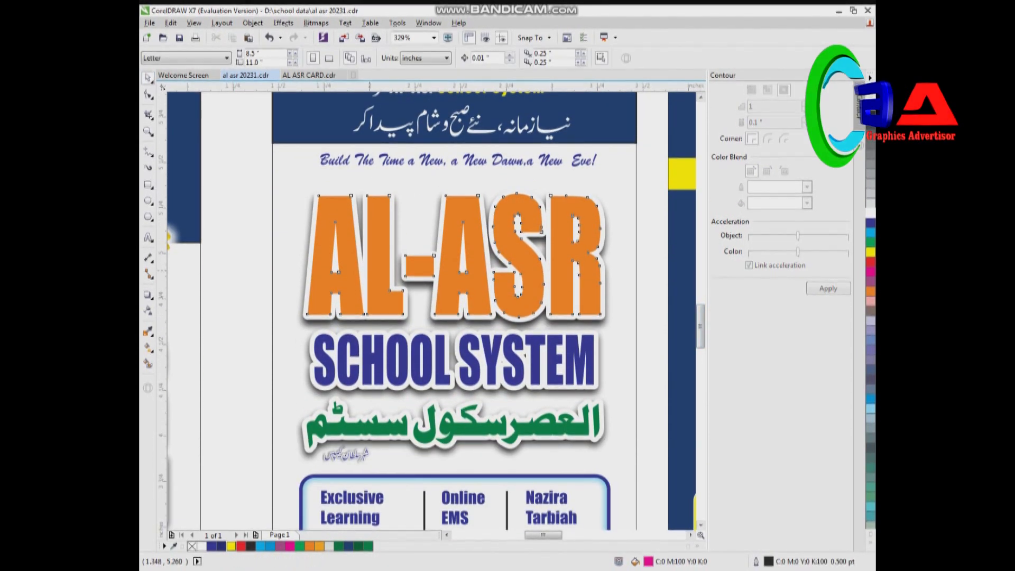
{"action": "left_click", "coordinate": [869, 261]}
{"action": "left_click", "coordinate": [869, 242]}
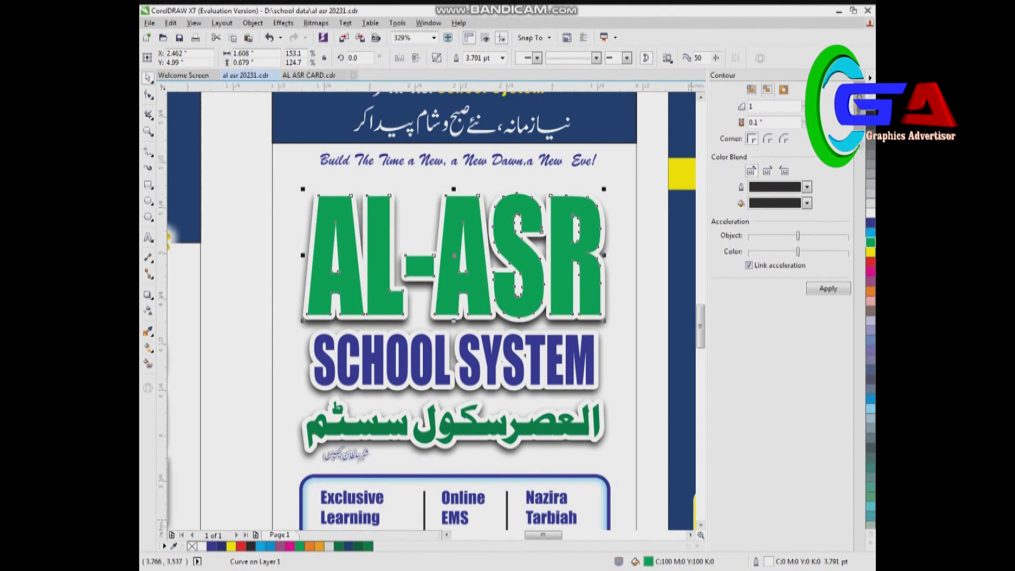
{"action": "double_click", "coordinate": [648, 561]}
{"action": "left_click_drag", "start_coordinate": [427, 281], "coordinate": [425, 297]}
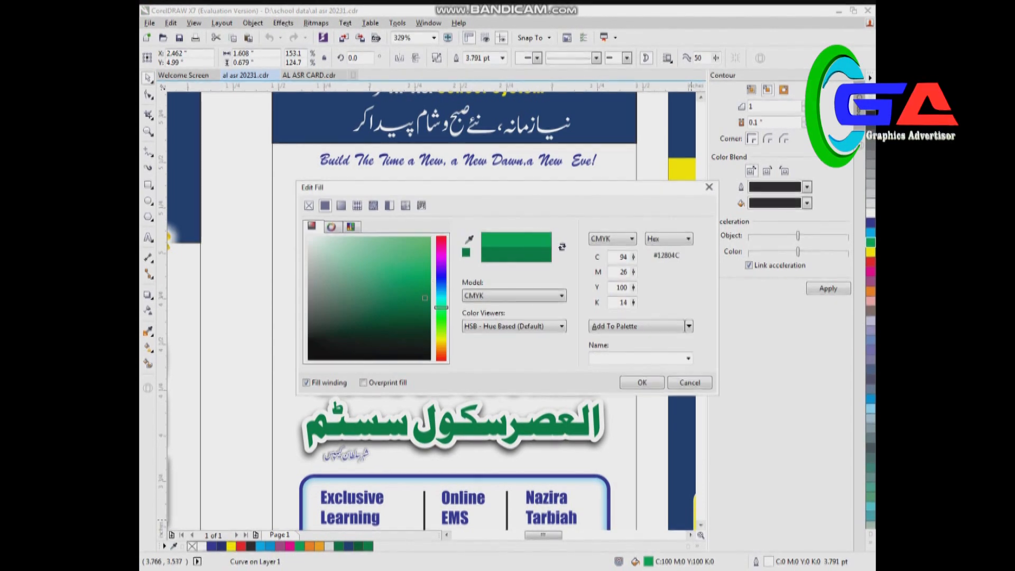
{"action": "left_click", "coordinate": [641, 382]}
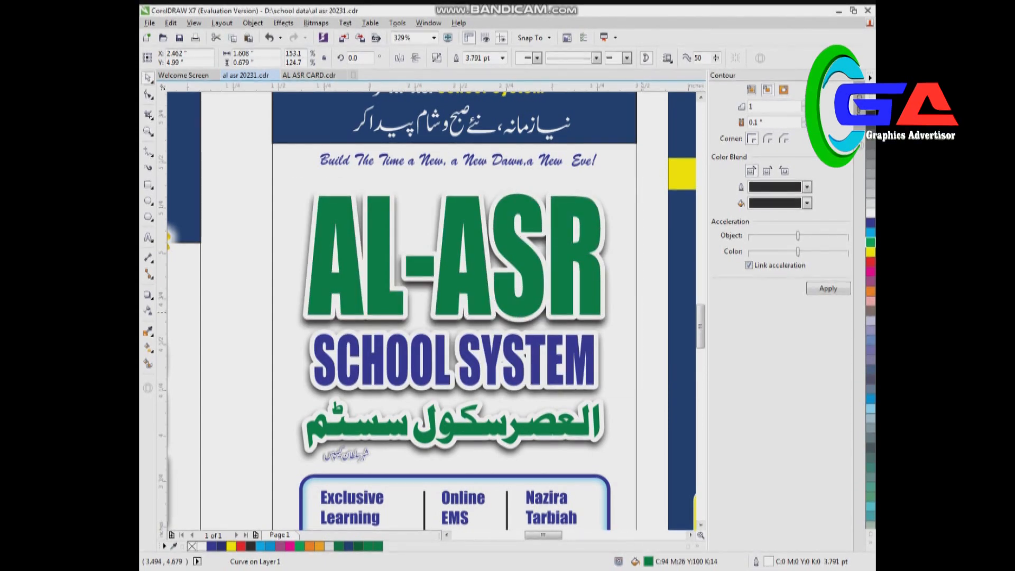
{"action": "key", "text": "Escape"}
Recolour the Urdu school name below SCHOOL SYSTEM on the second banner red
{"action": "left_click", "coordinate": [538, 355]}
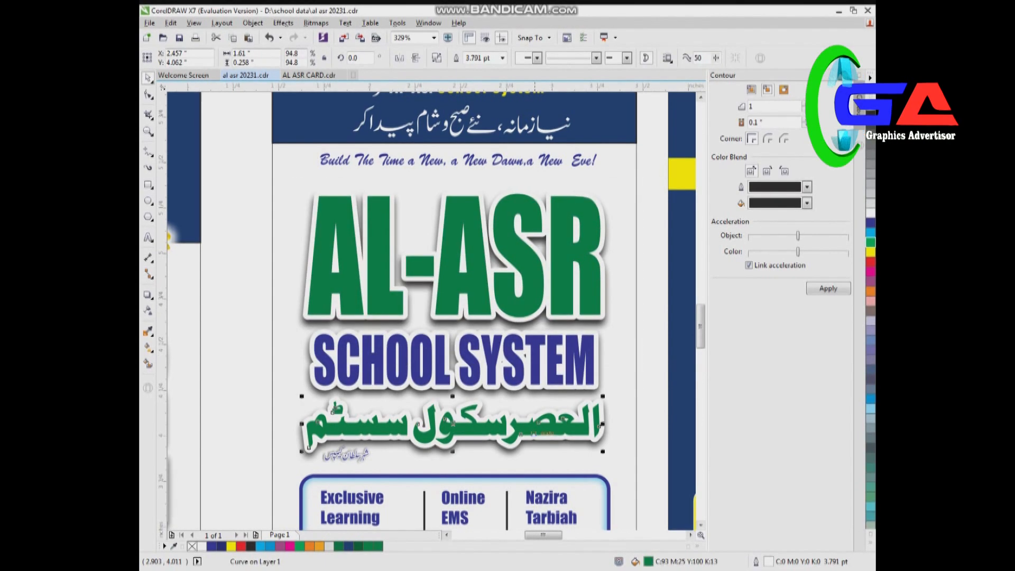
{"action": "left_click", "coordinate": [869, 290]}
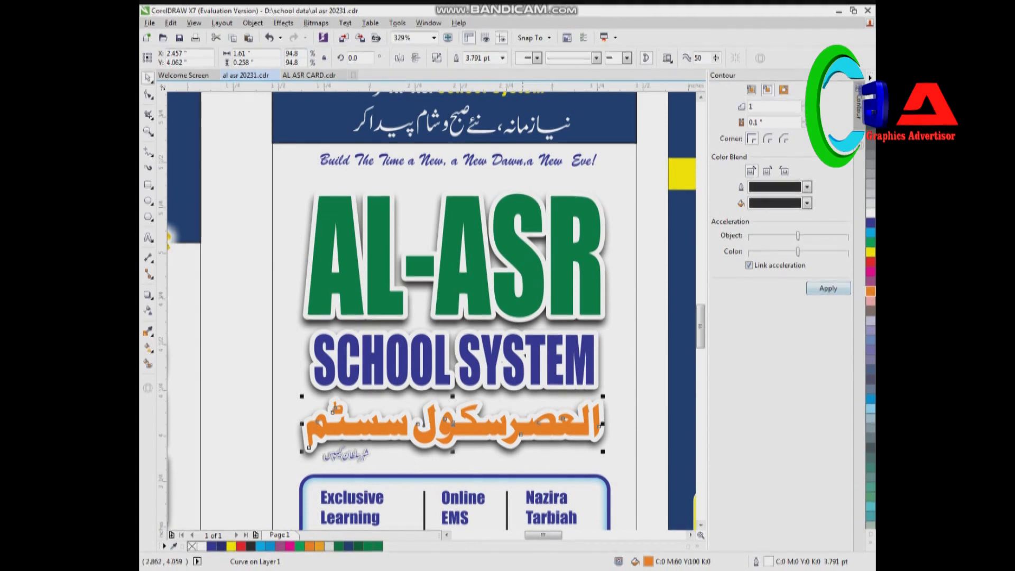
{"action": "left_click", "coordinate": [869, 261]}
{"action": "left_click", "coordinate": [869, 242]}
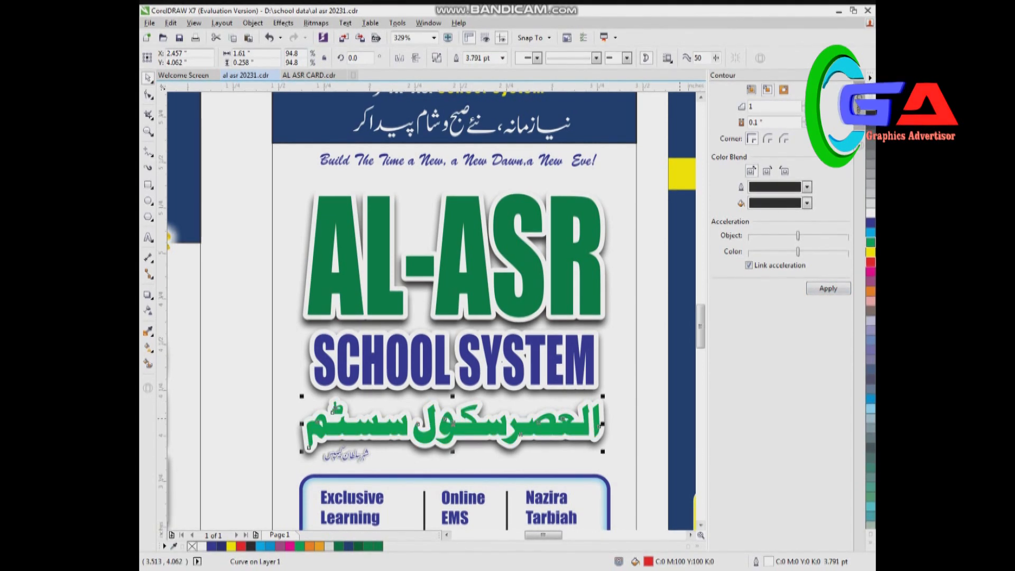
{"action": "left_click", "coordinate": [869, 261]}
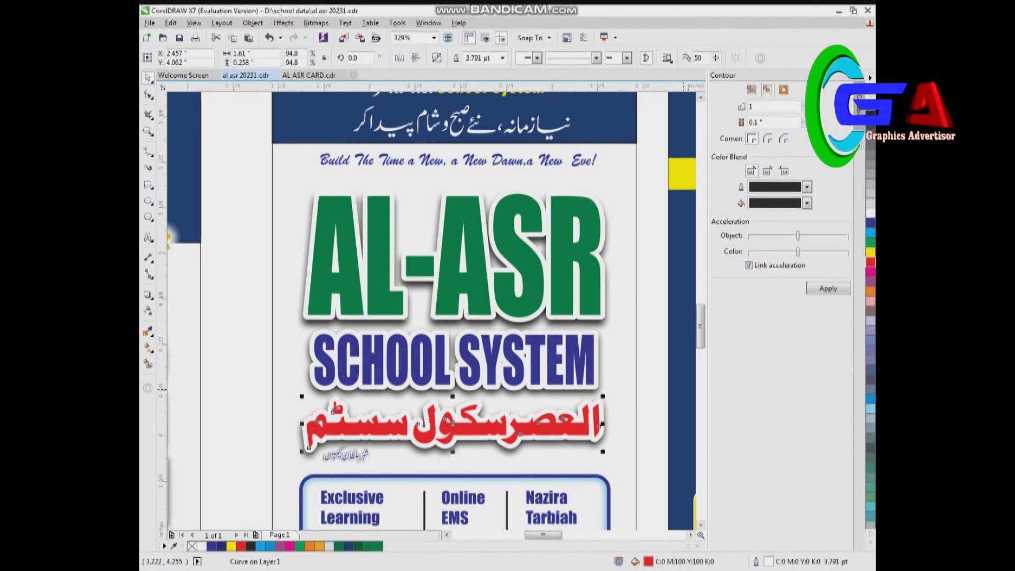
{"action": "left_click", "coordinate": [661, 387]}
Convert the dark green AL-ASR heading, without an outline, to a 300 dpi CMYK bitmap
{"action": "mouse_move", "coordinate": [701, 326]}
{"action": "left_mouse_down"}
{"action": "mouse_move", "coordinate": [701, 342]}
{"action": "mouse_move", "coordinate": [700, 318]}
{"action": "left_mouse_up"}
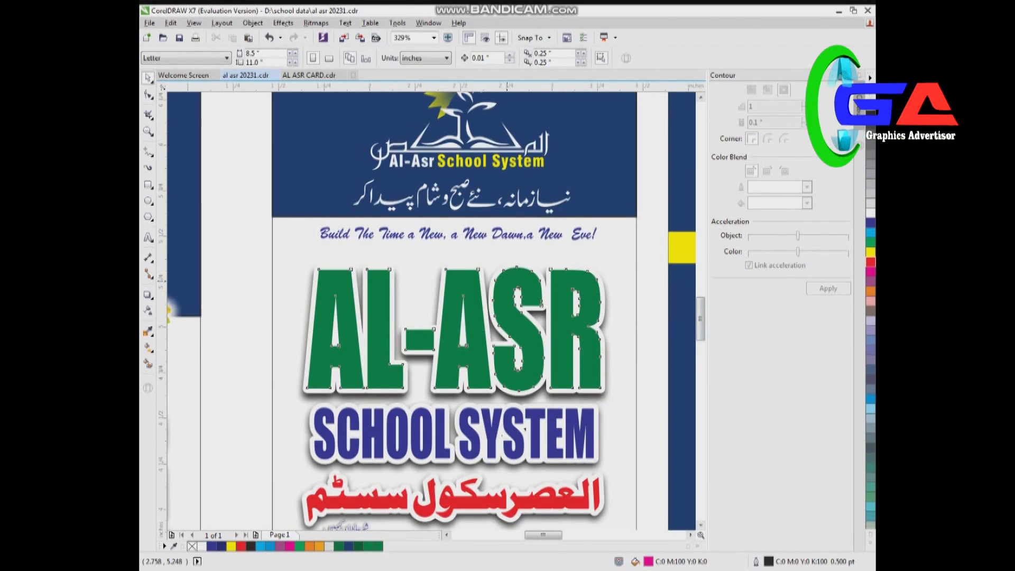
{"action": "left_click", "coordinate": [507, 280]}
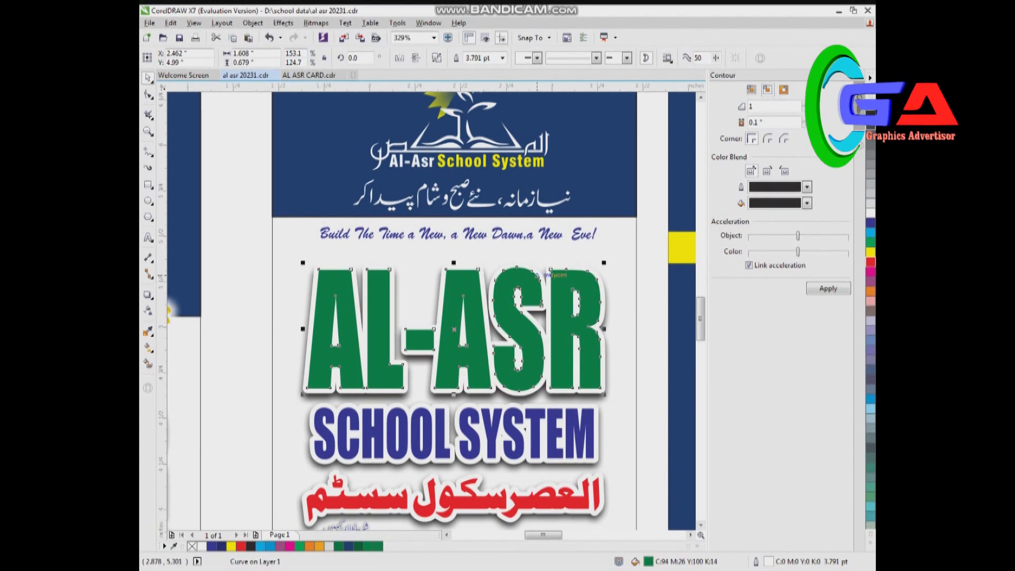
{"action": "left_click", "coordinate": [316, 23]}
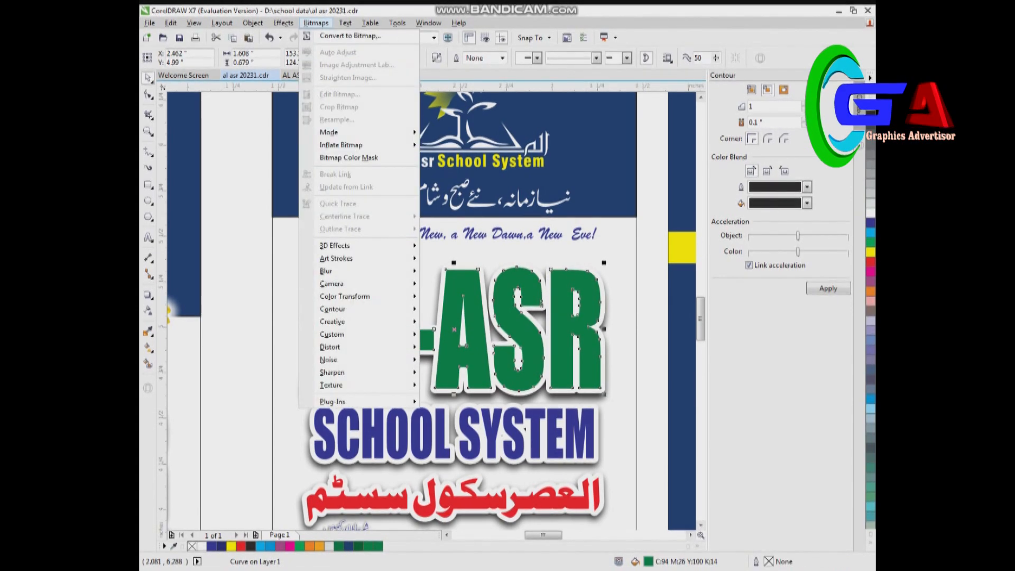
{"action": "left_click", "coordinate": [362, 32]}
{"action": "left_click", "coordinate": [469, 351]}
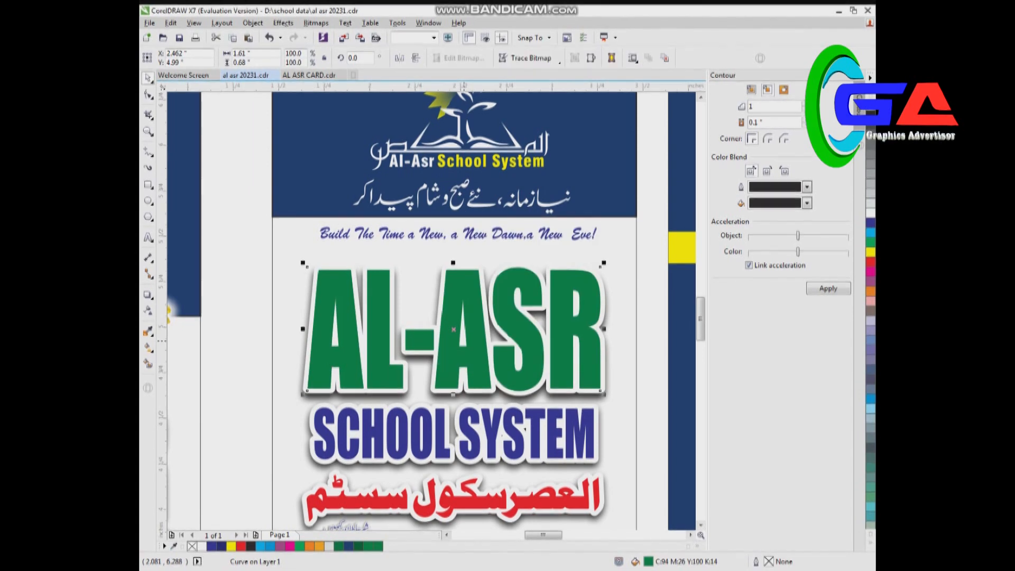
Apply the Plastic texture effect to the AL-ASR bitmap with Highlight 90, Depth 7, Smoothness 23 and Light Direction 315
{"action": "left_click", "coordinate": [316, 23]}
{"action": "mouse_move", "coordinate": [338, 372]}
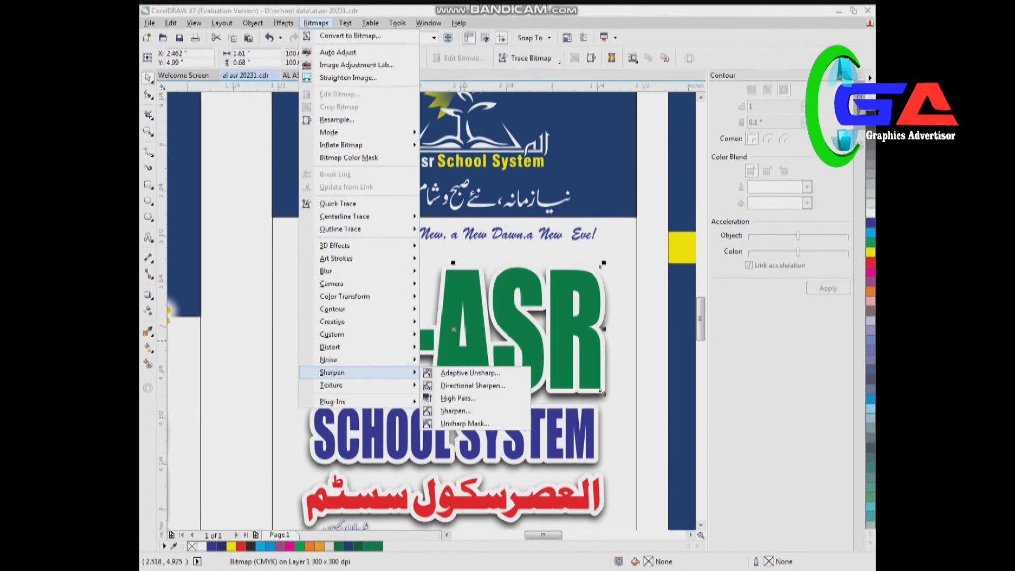
{"action": "left_click", "coordinate": [453, 423]}
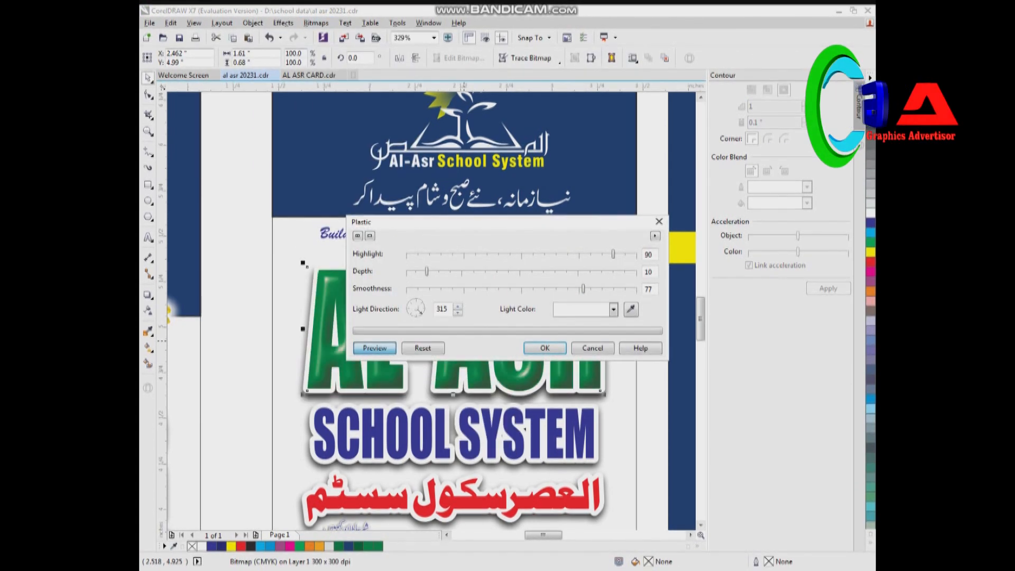
{"action": "left_click_drag", "start_coordinate": [426, 271], "coordinate": [420, 271]}
{"action": "left_click_drag", "start_coordinate": [583, 288], "coordinate": [458, 288]}
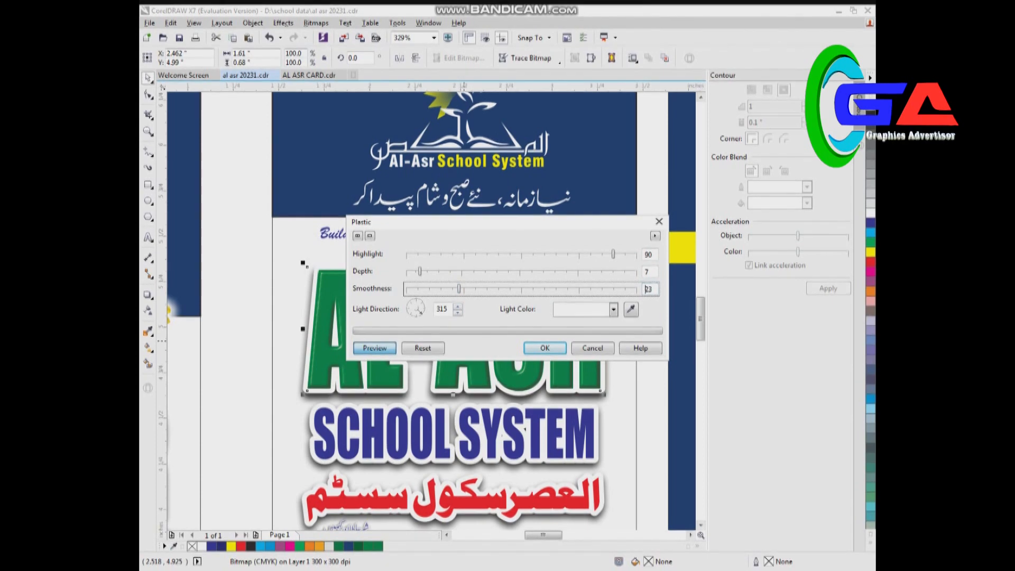
{"action": "key", "text": "Return"}
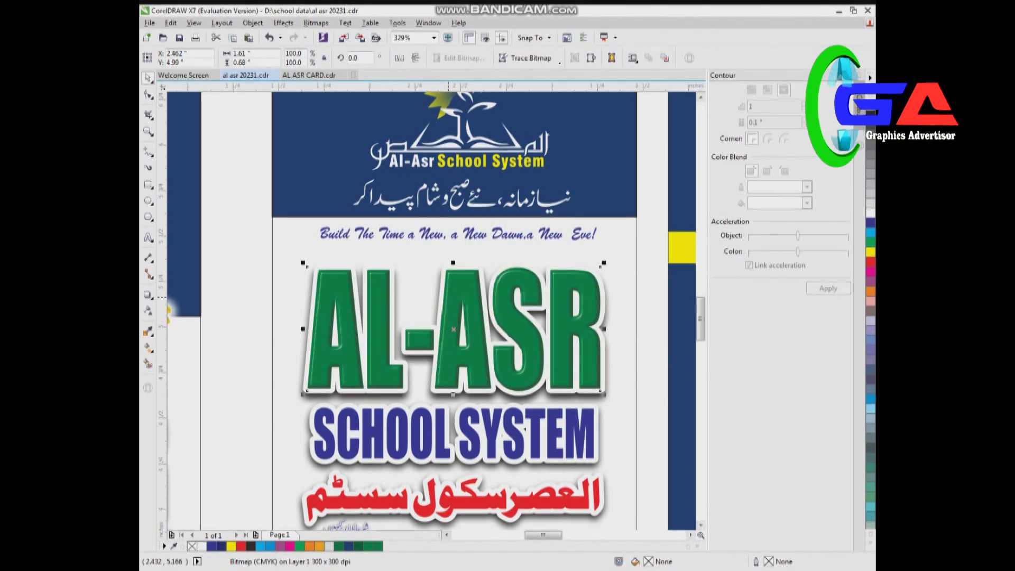
Convert the blue SCHOOL SYSTEM heading, without an outline, to a 300 dpi CMYK bitmap
{"action": "scroll", "coordinate": [453, 328], "scroll_direction": "up", "scroll_amount": 4}
{"action": "scroll", "coordinate": [448, 310], "scroll_direction": "down", "scroll_amount": 4}
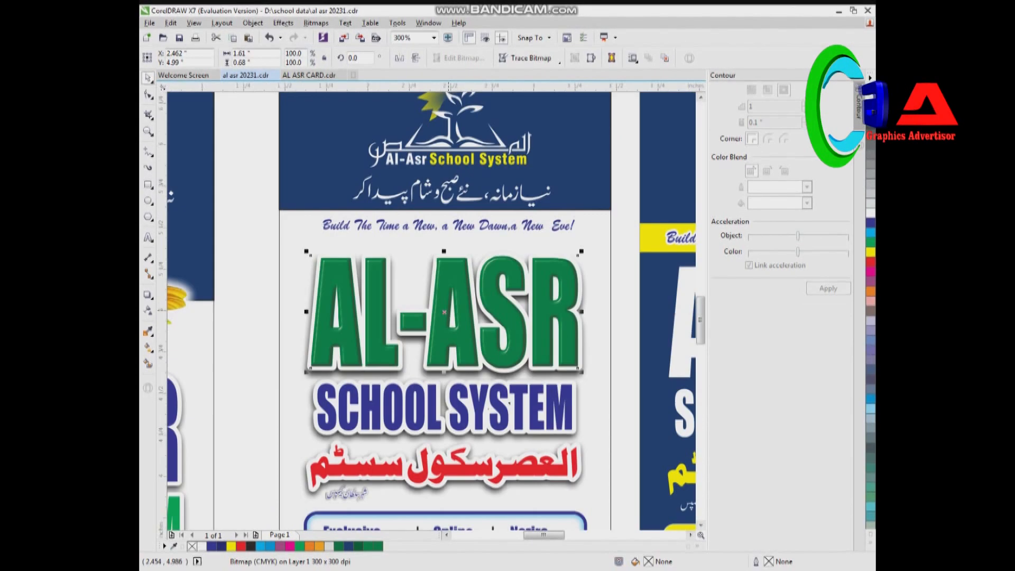
{"action": "left_click", "coordinate": [508, 404]}
{"action": "left_click", "coordinate": [601, 411]}
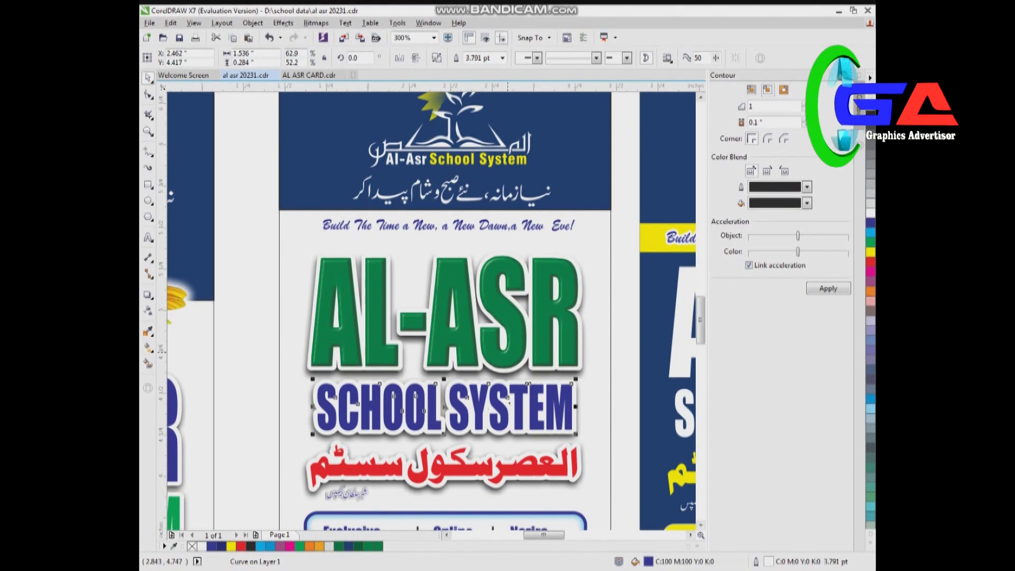
{"action": "key", "text": "alt+b"}
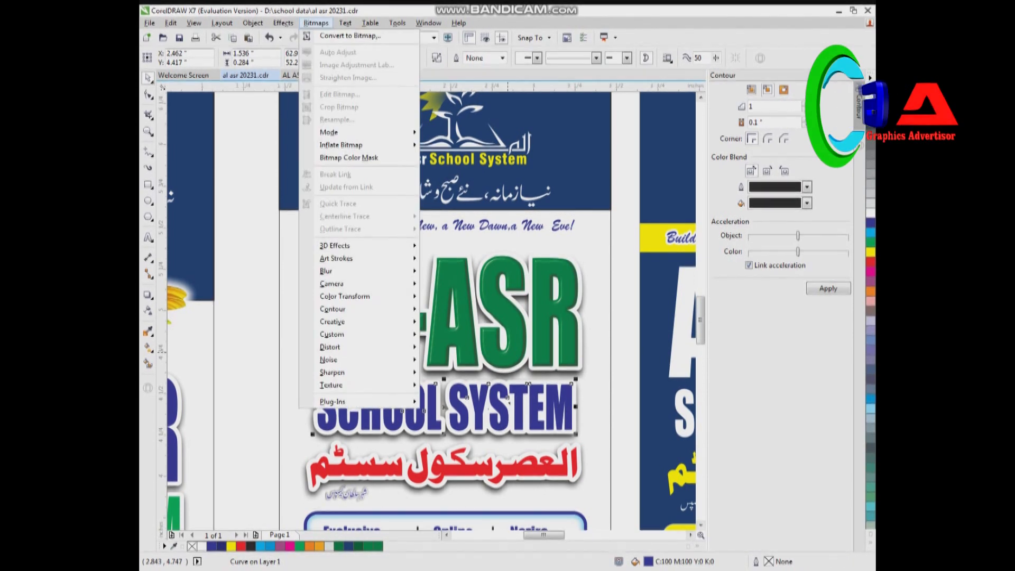
{"action": "key", "text": "c"}
{"action": "key", "text": "Return"}
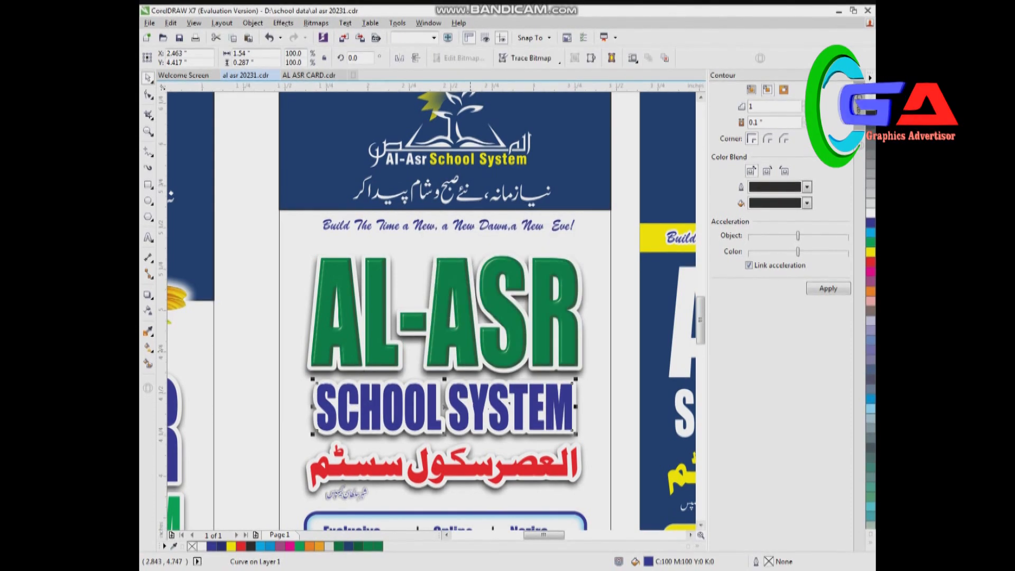
Try the Plastic texture effect on the blue SCHOOL SYSTEM bitmap with Highlight 86, Depth 7, Smoothness 18 and Light Direction 315
{"action": "key", "text": "alt+b"}
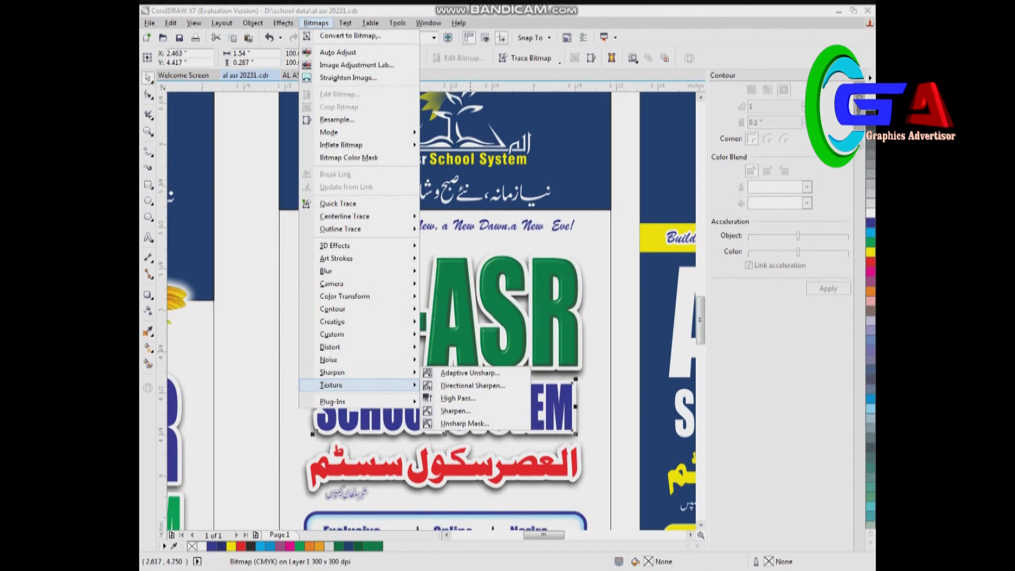
{"action": "mouse_move", "coordinate": [360, 385]}
{"action": "key", "text": "Return"}
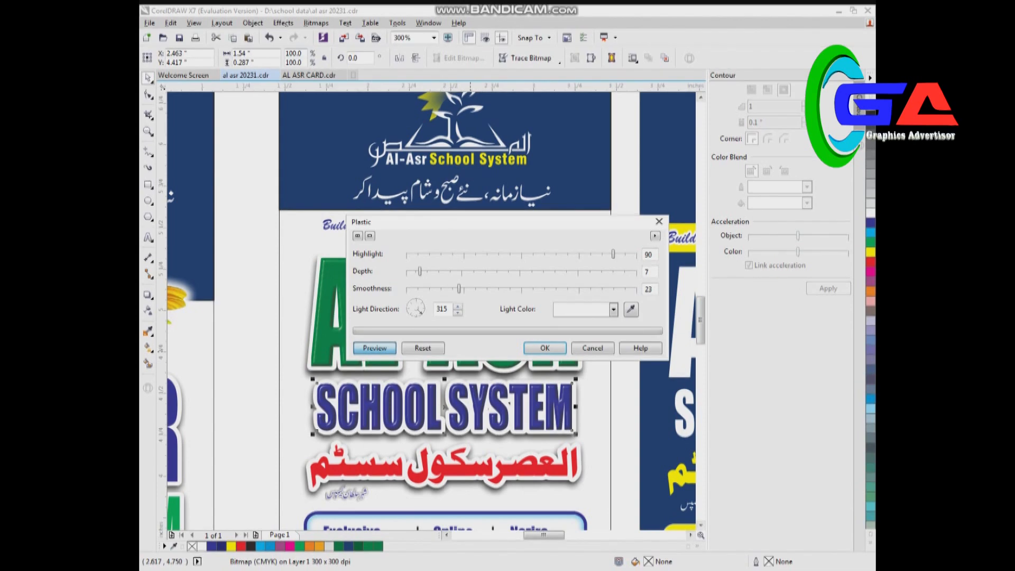
{"action": "left_click_drag", "start_coordinate": [458, 288], "coordinate": [447, 288]}
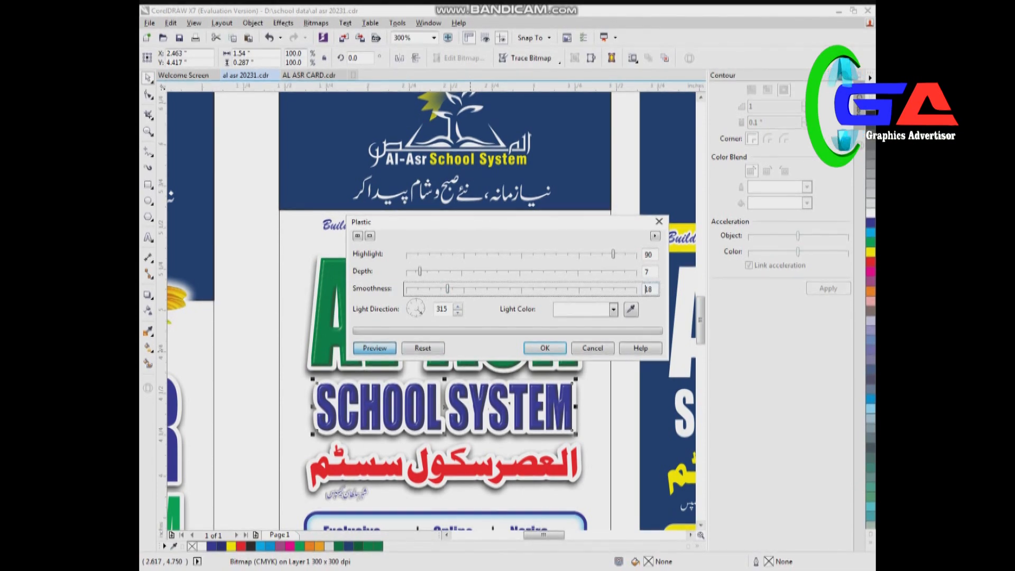
{"action": "mouse_move", "coordinate": [613, 254]}
{"action": "left_mouse_down"}
{"action": "mouse_move", "coordinate": [578, 255]}
{"action": "mouse_move", "coordinate": [603, 254]}
{"action": "left_mouse_up"}
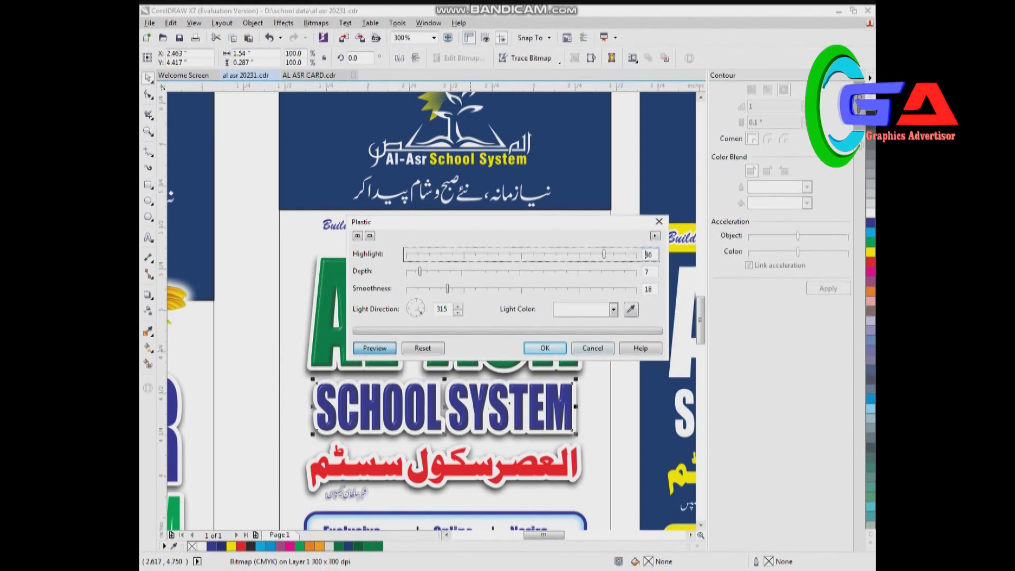
{"action": "key", "text": "Return"}
{"action": "scroll", "coordinate": [432, 414], "scroll_direction": "up", "scroll_amount": 2}
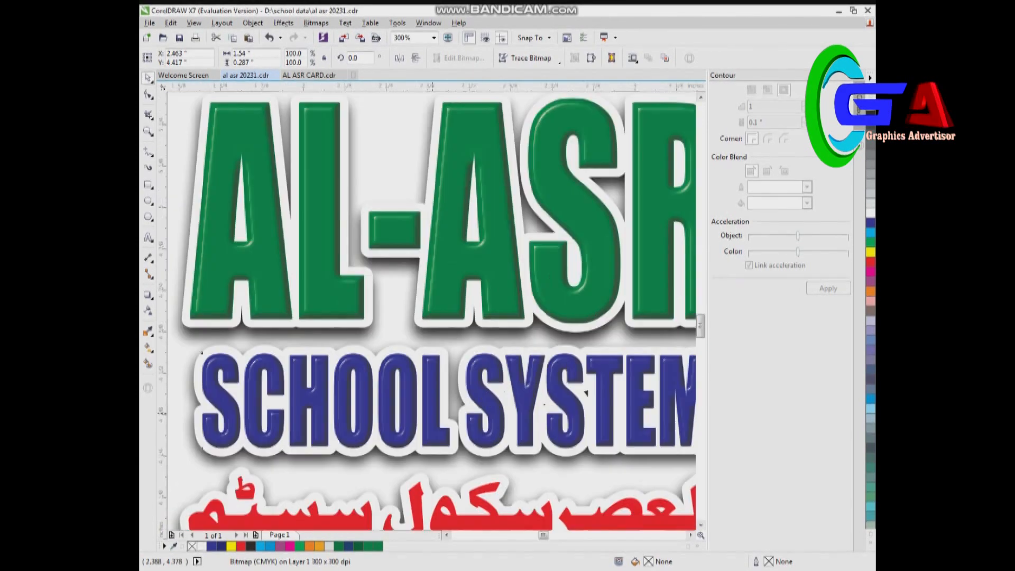
{"action": "scroll", "coordinate": [432, 400], "scroll_direction": "down", "scroll_amount": 1}
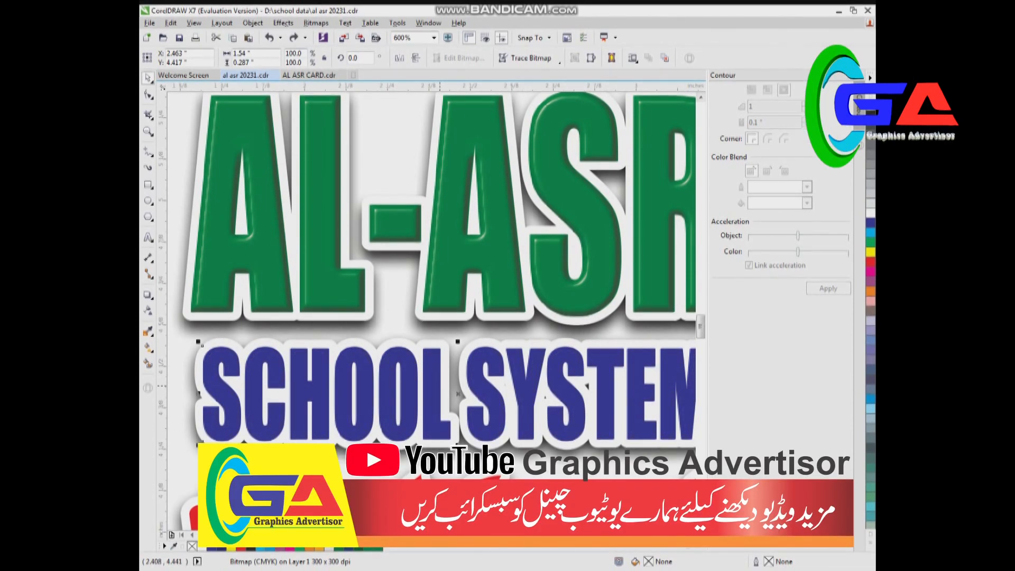
Try a softer Plastic texture on the SCHOOL SYSTEM bitmap with Highlight 91, Depth 7, Smoothness 14 and Light Direction 315
{"action": "left_click", "coordinate": [315, 22]}
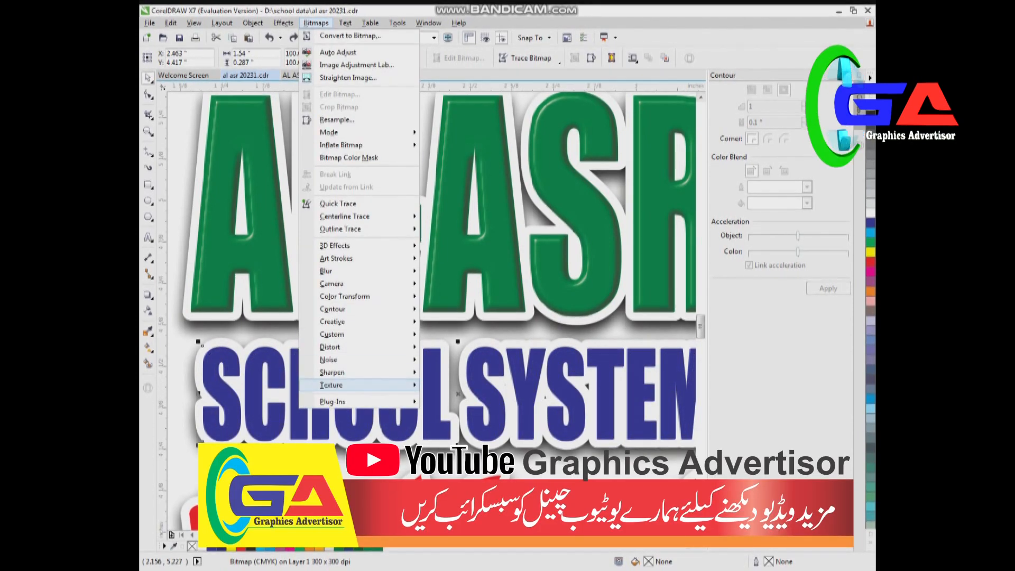
{"action": "mouse_move", "coordinate": [332, 385]}
{"action": "left_click", "coordinate": [453, 422]}
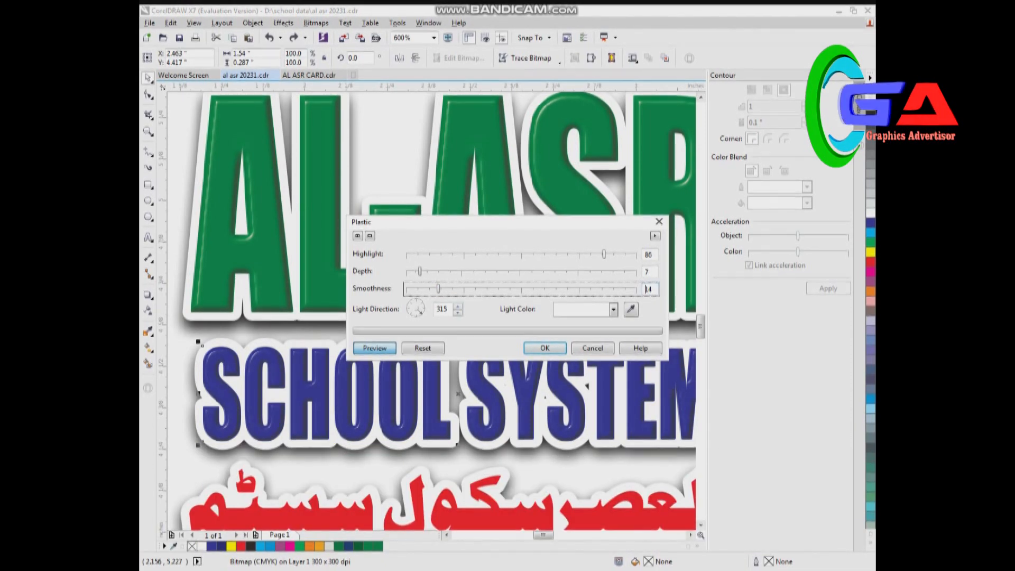
{"action": "left_click_drag", "start_coordinate": [604, 254], "coordinate": [615, 254]}
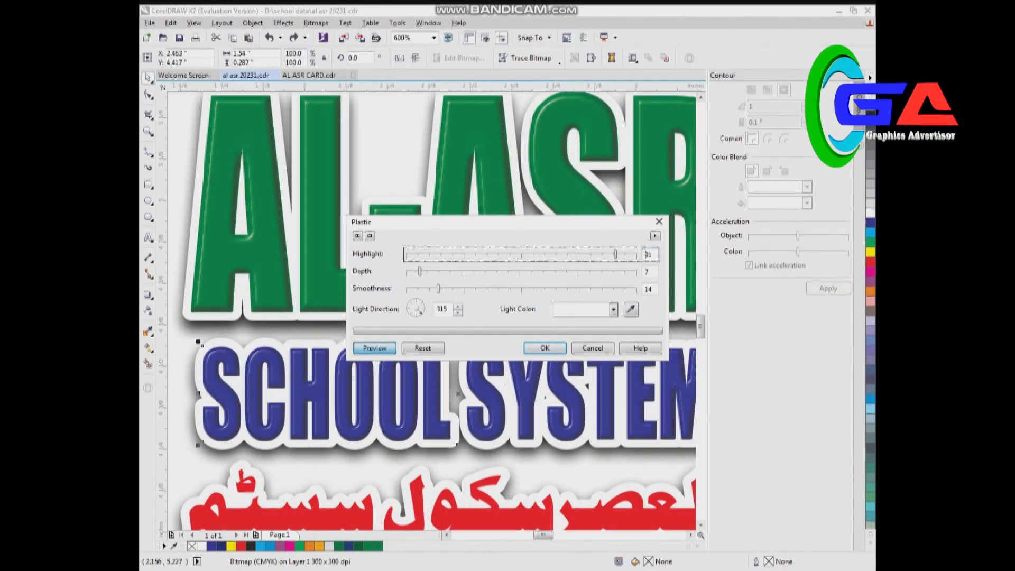
{"action": "key", "text": "Return"}
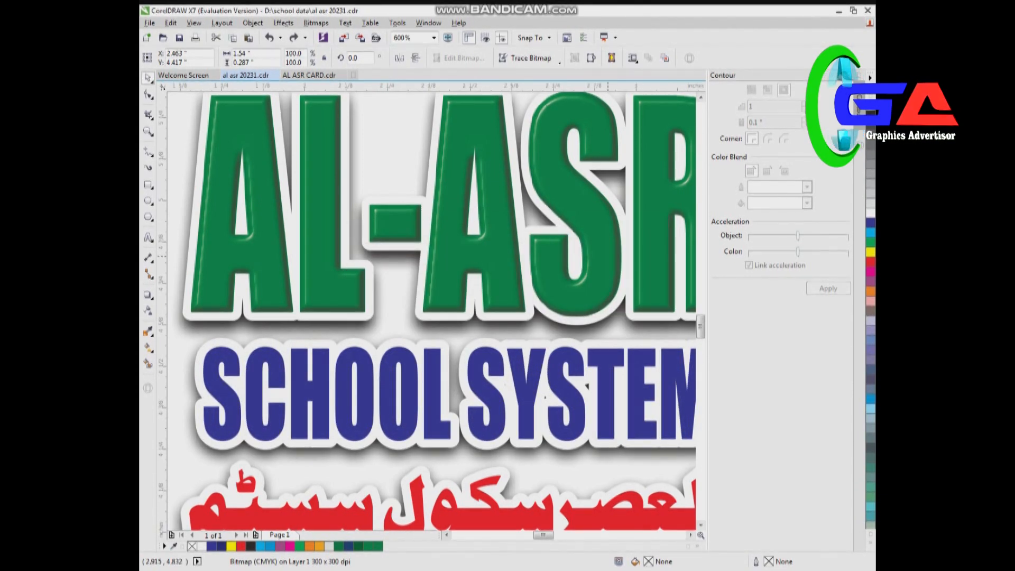
Convert the red Urdu school name below SCHOOL SYSTEM, without an outline, to a 300 dpi CMYK bitmap
{"action": "left_click", "coordinate": [671, 511]}
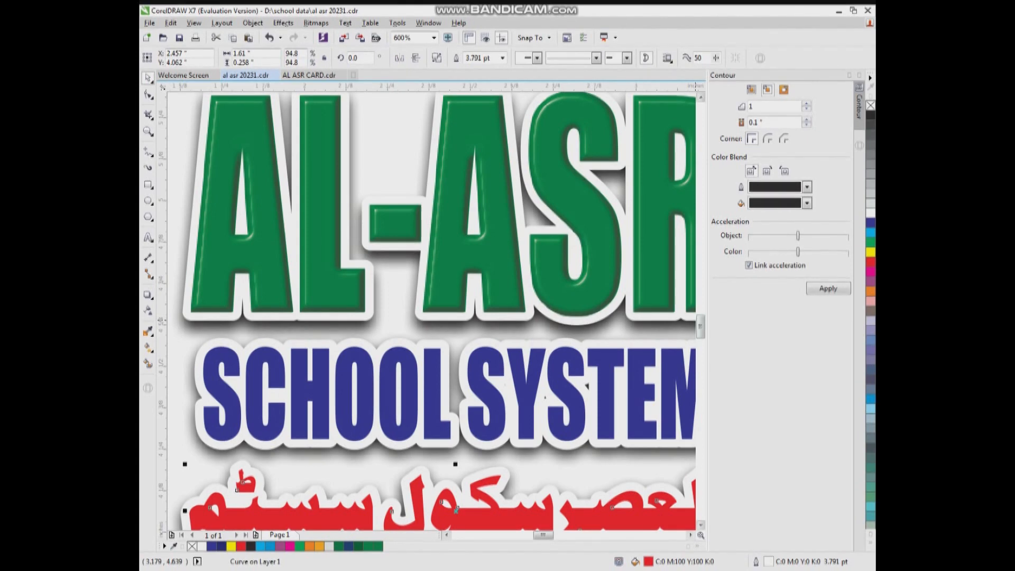
{"action": "scroll", "coordinate": [432, 312], "scroll_direction": "down", "scroll_amount": 3}
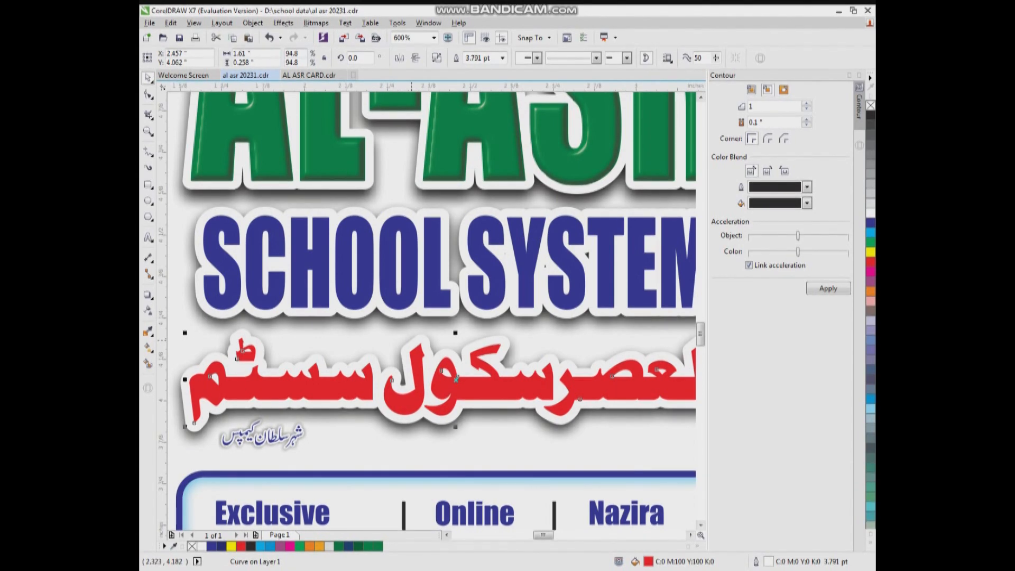
{"action": "left_click", "coordinate": [315, 23]}
{"action": "left_click", "coordinate": [333, 37]}
{"action": "left_click", "coordinate": [471, 354]}
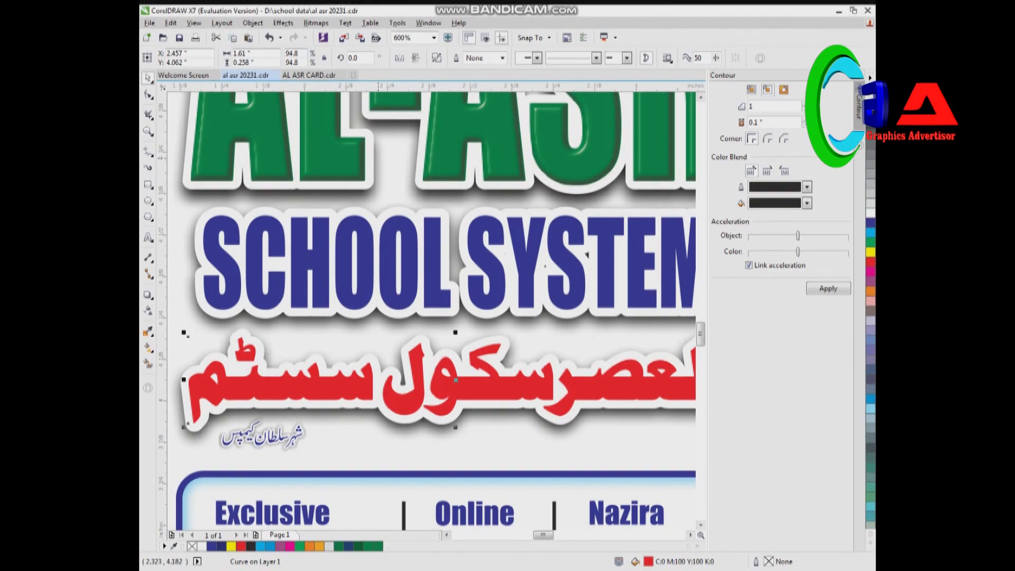
Apply the Plastic texture effect to the Urdu name bitmap with Highlight 85, Depth 7, Smoothness 12 and Light Direction 315
{"action": "left_click", "coordinate": [316, 23]}
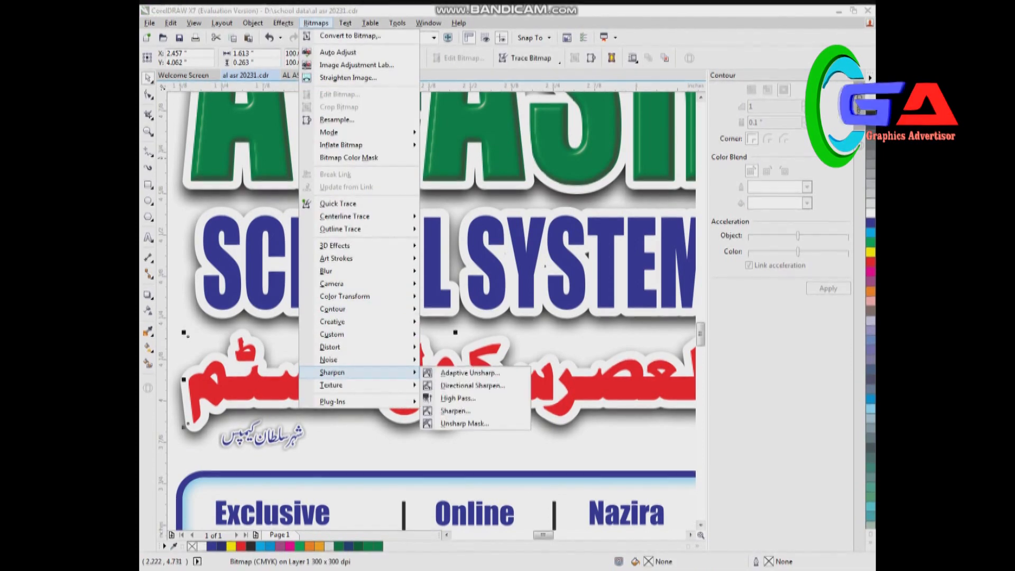
{"action": "mouse_move", "coordinate": [331, 384]}
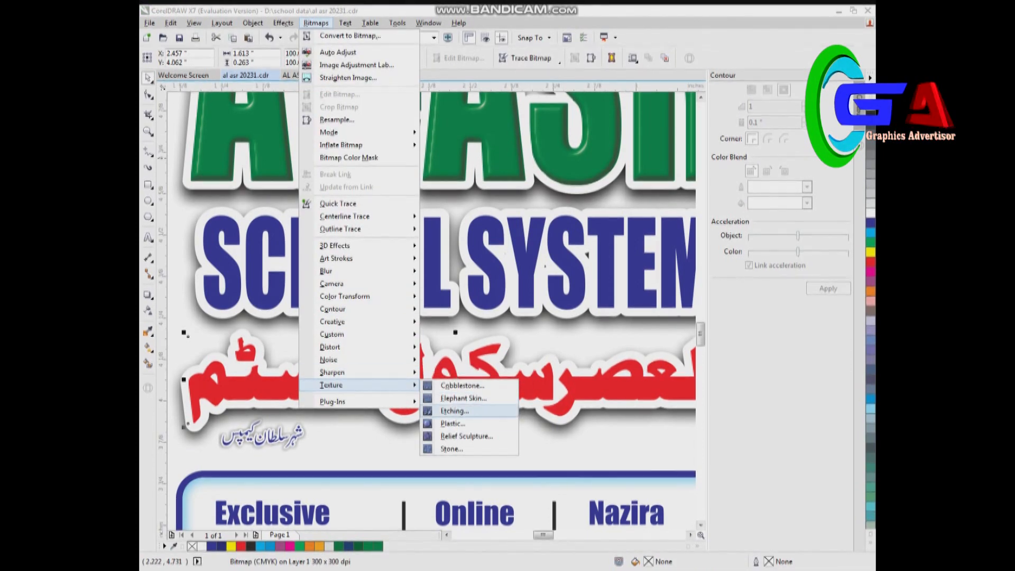
{"action": "left_click", "coordinate": [453, 423]}
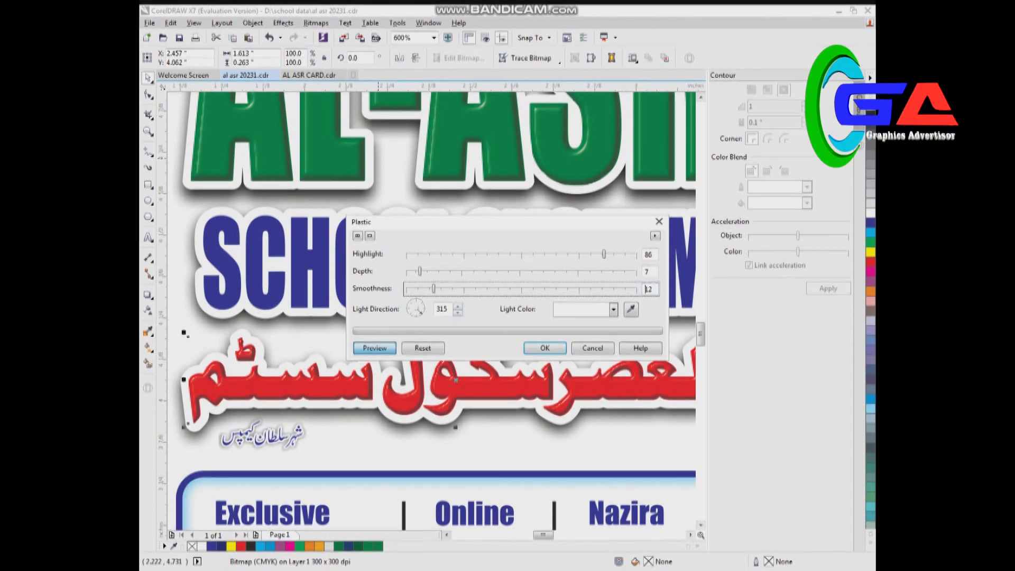
{"action": "mouse_move", "coordinate": [603, 254]}
{"action": "left_mouse_down"}
{"action": "mouse_move", "coordinate": [542, 254]}
{"action": "mouse_move", "coordinate": [613, 255]}
{"action": "mouse_move", "coordinate": [602, 254]}
{"action": "left_mouse_up"}
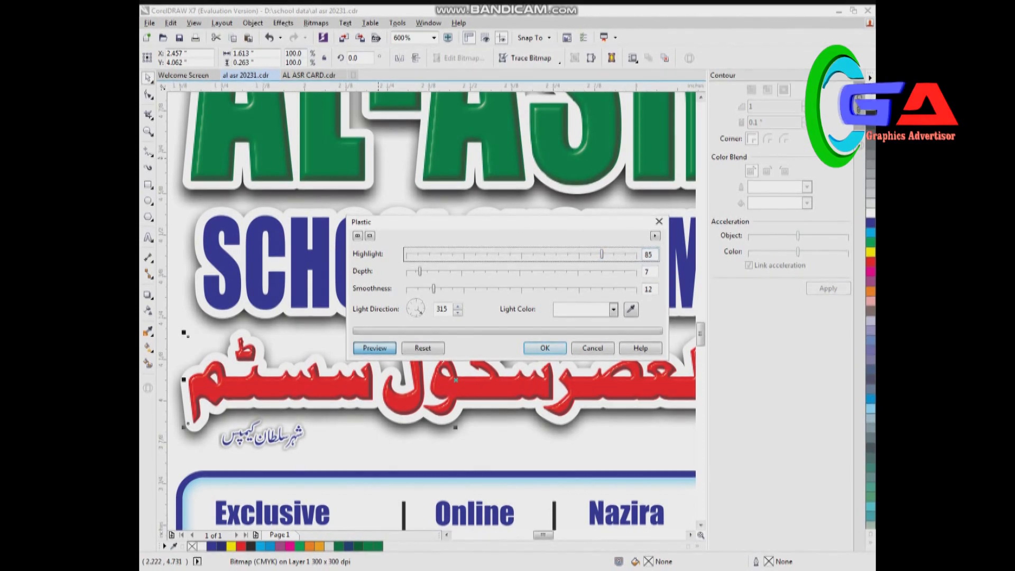
{"action": "scroll", "coordinate": [424, 476], "scroll_direction": "up", "scroll_amount": 4}
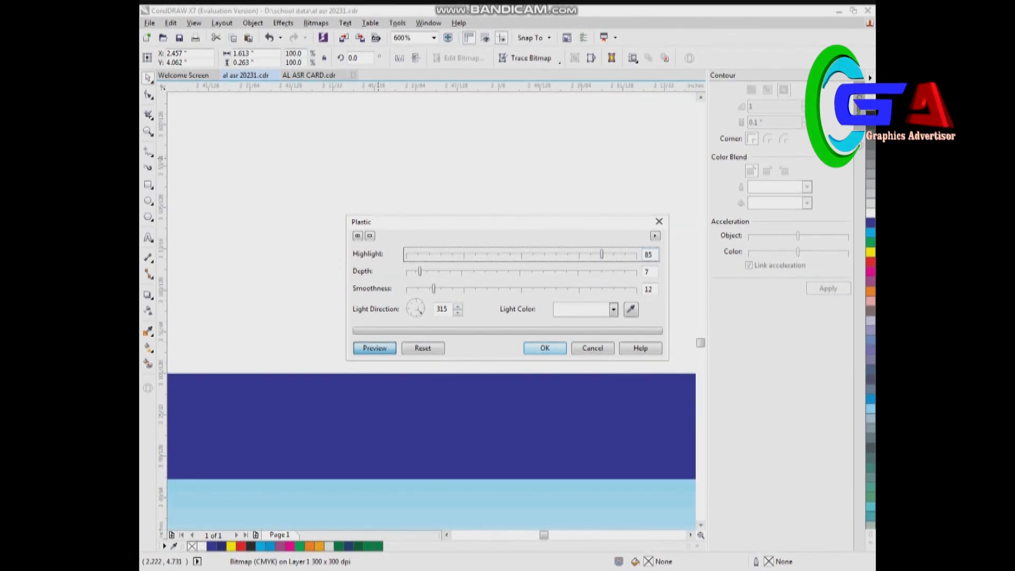
{"action": "left_click", "coordinate": [544, 347]}
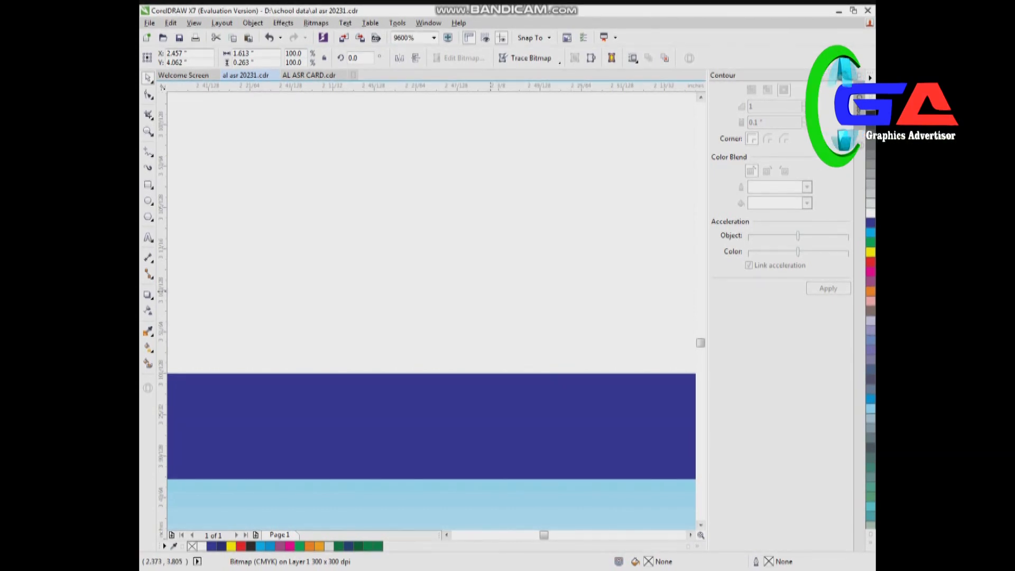
Delete the glossy bitmaps of the Urdu school name and the AL-ASR heading on the second banner
{"action": "key", "text": "F4"}
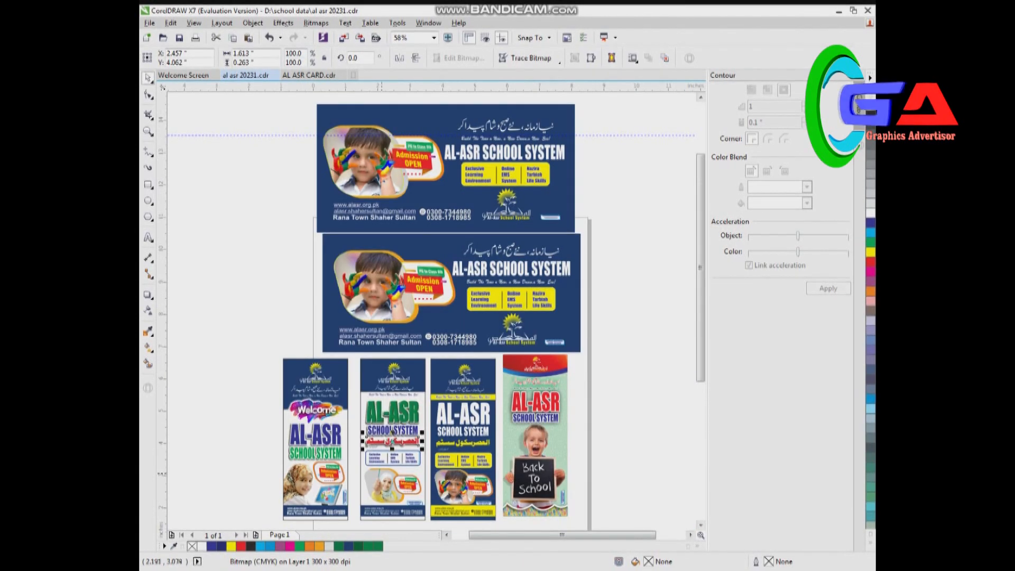
{"action": "scroll", "coordinate": [378, 456], "scroll_direction": "up", "scroll_amount": 2}
{"action": "scroll", "coordinate": [390, 426], "scroll_direction": "up", "scroll_amount": 4}
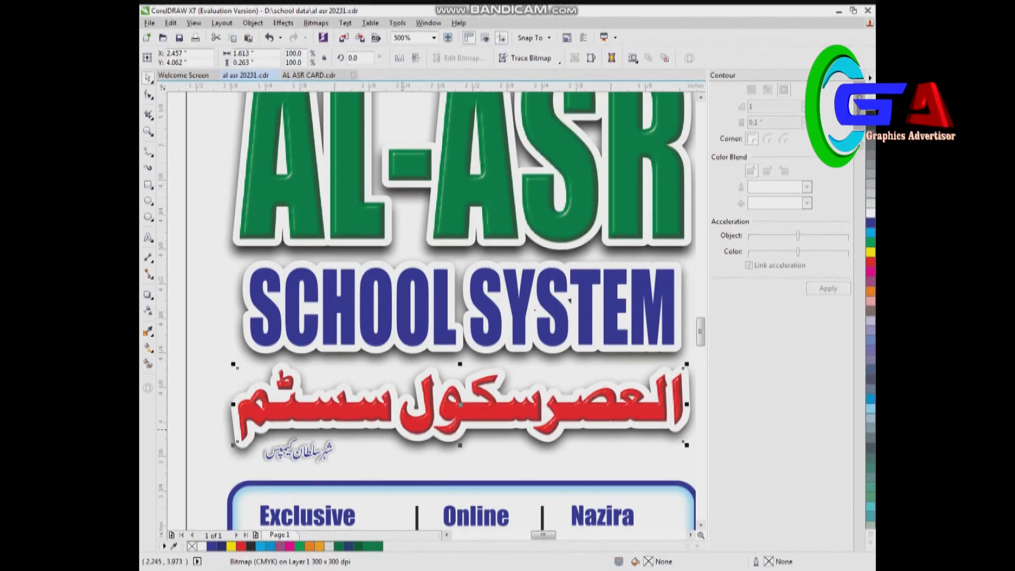
{"action": "scroll", "coordinate": [412, 425], "scroll_direction": "up", "scroll_amount": 1}
{"action": "scroll", "coordinate": [412, 425], "scroll_direction": "down", "scroll_amount": 2}
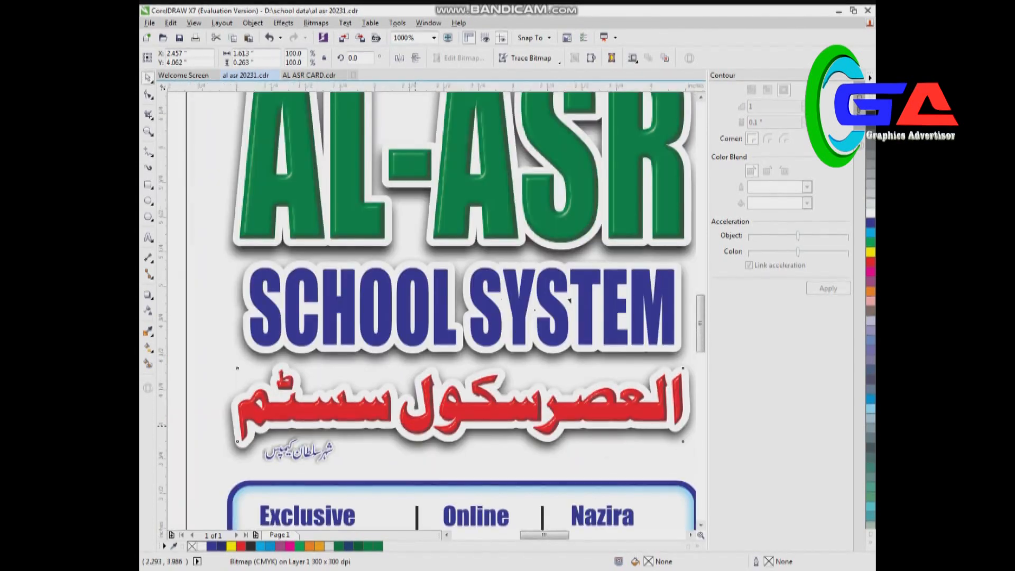
{"action": "scroll", "coordinate": [445, 419], "scroll_direction": "up", "scroll_amount": 3}
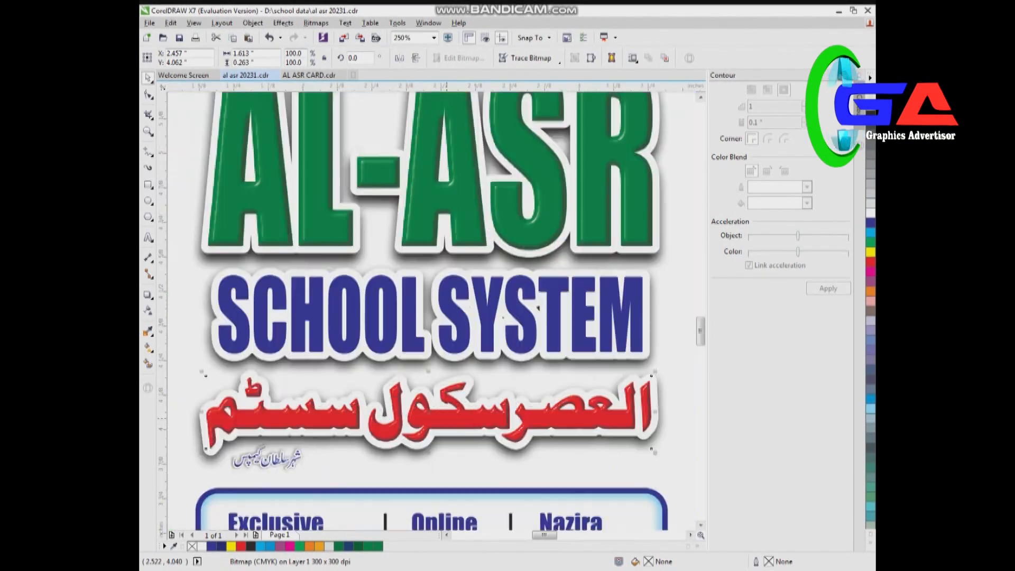
{"action": "key", "text": "Delete"}
{"action": "scroll", "coordinate": [449, 354], "scroll_direction": "down", "scroll_amount": 2}
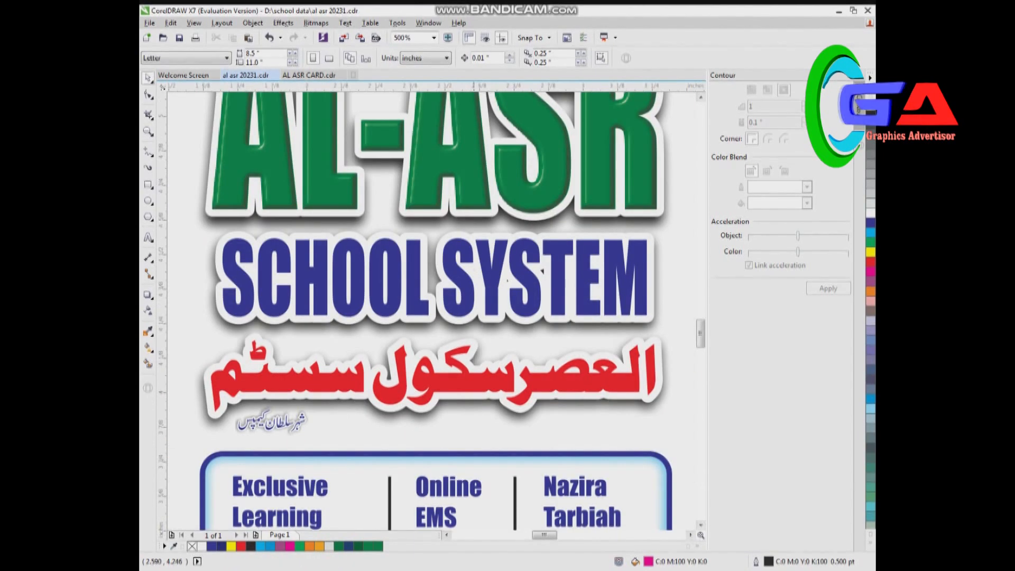
{"action": "left_click", "coordinate": [473, 159]}
{"action": "key", "text": "Delete"}
Recolour the yellow Urdu school name below SCHOOL SYSTEM on the third, navy banner white
{"action": "key", "text": "F4"}
{"action": "scroll", "coordinate": [464, 458], "scroll_direction": "up", "scroll_amount": 5}
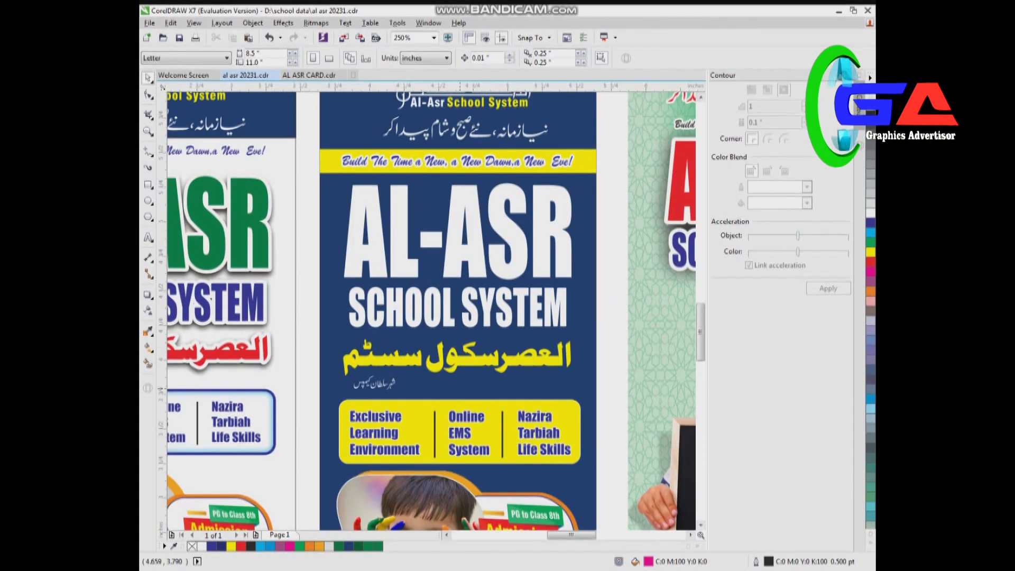
{"action": "left_click", "coordinate": [453, 326]}
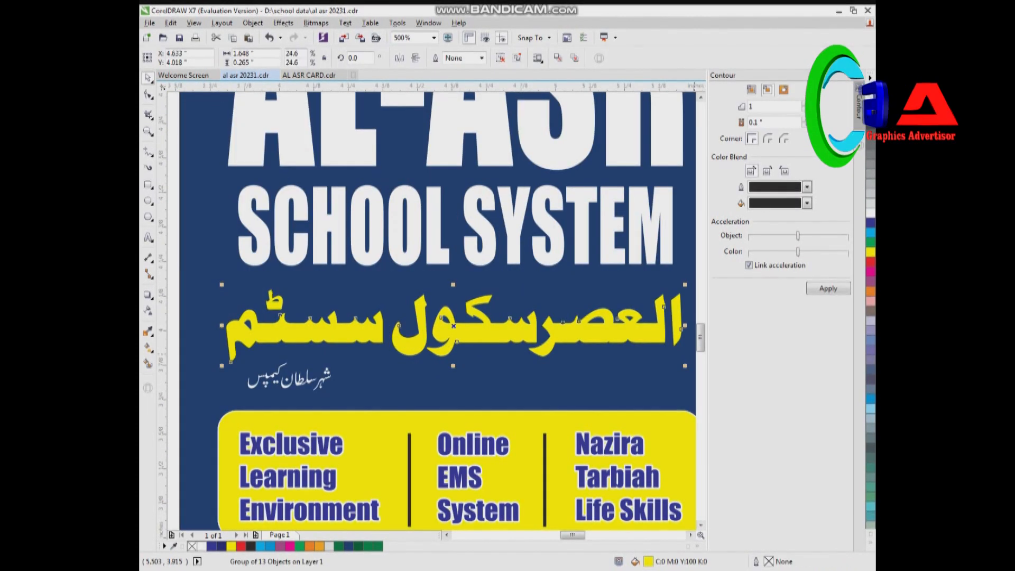
{"action": "left_click", "coordinate": [869, 213]}
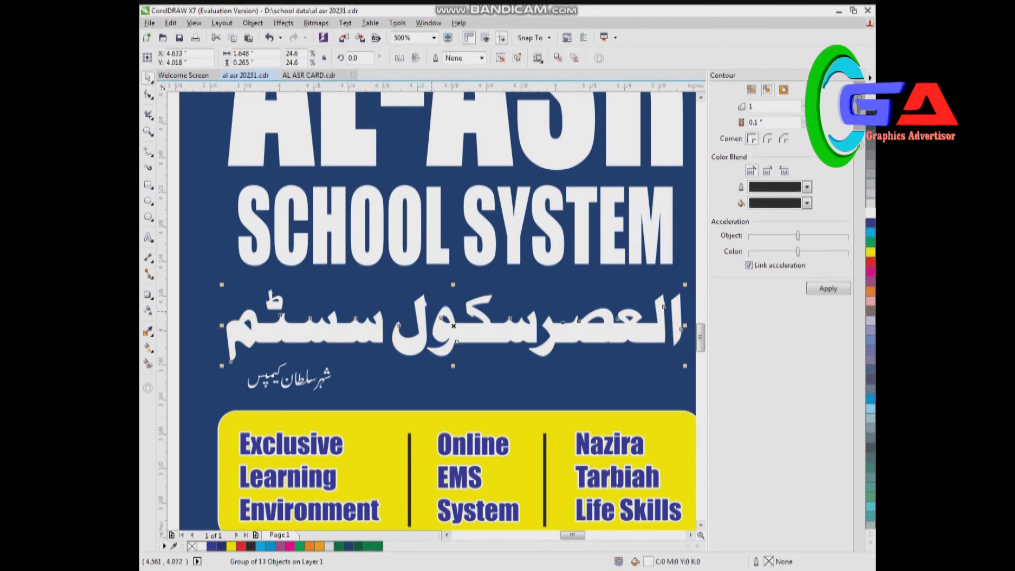
Recolour the yellow contact-details strip at the foot of the third banner white
{"action": "scroll", "coordinate": [453, 326], "scroll_direction": "down", "scroll_amount": 1}
{"action": "left_click", "coordinate": [488, 270]}
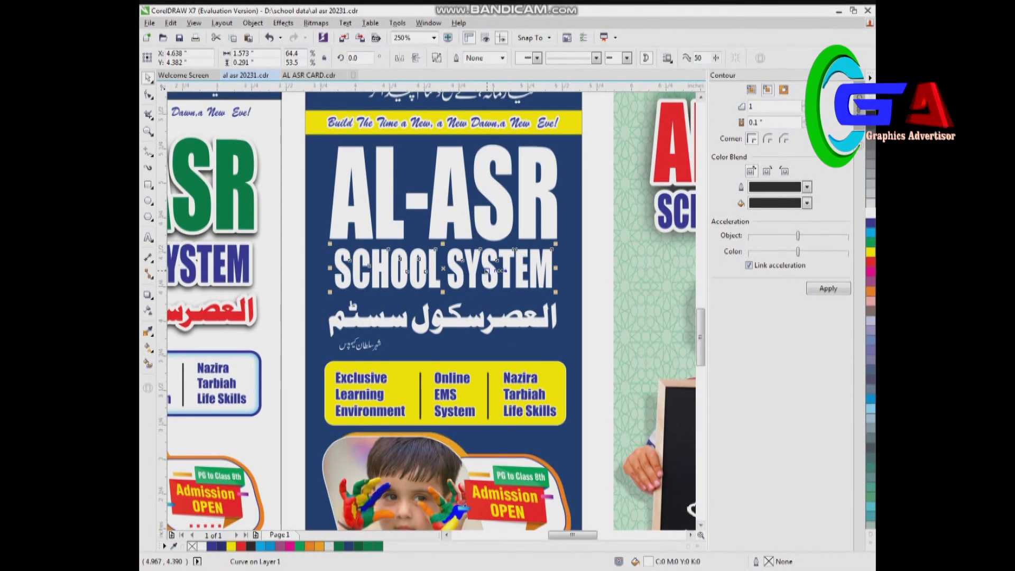
{"action": "scroll", "coordinate": [487, 271], "scroll_direction": "down", "scroll_amount": 1}
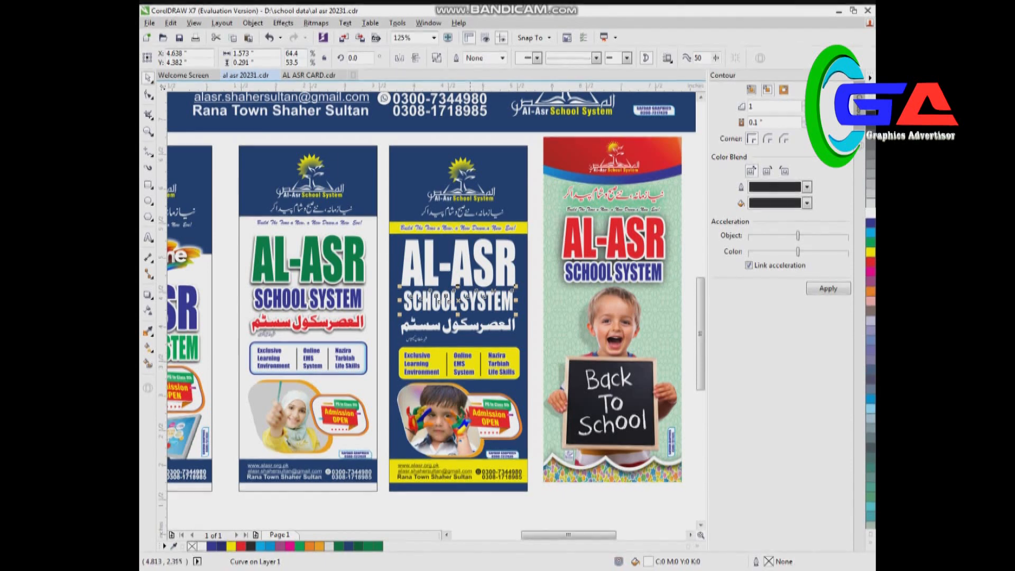
{"action": "left_click", "coordinate": [500, 462]}
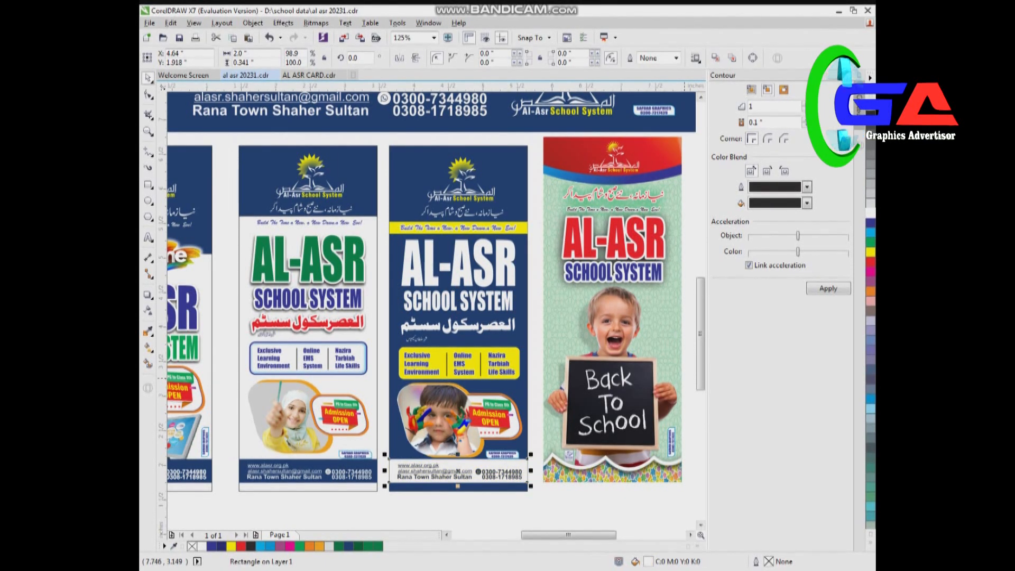
{"action": "left_click", "coordinate": [498, 500]}
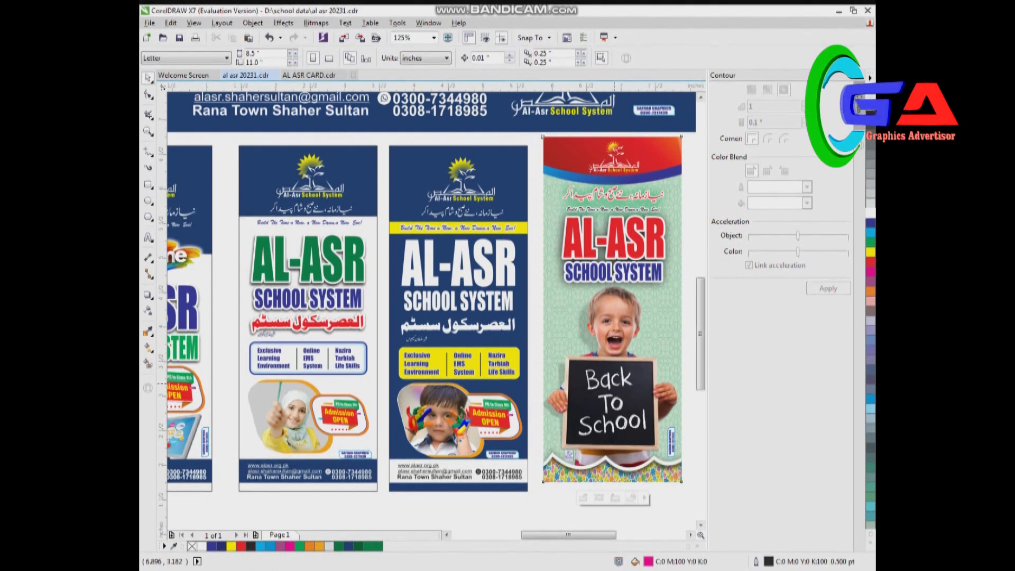
{"action": "left_click", "coordinate": [612, 309]}
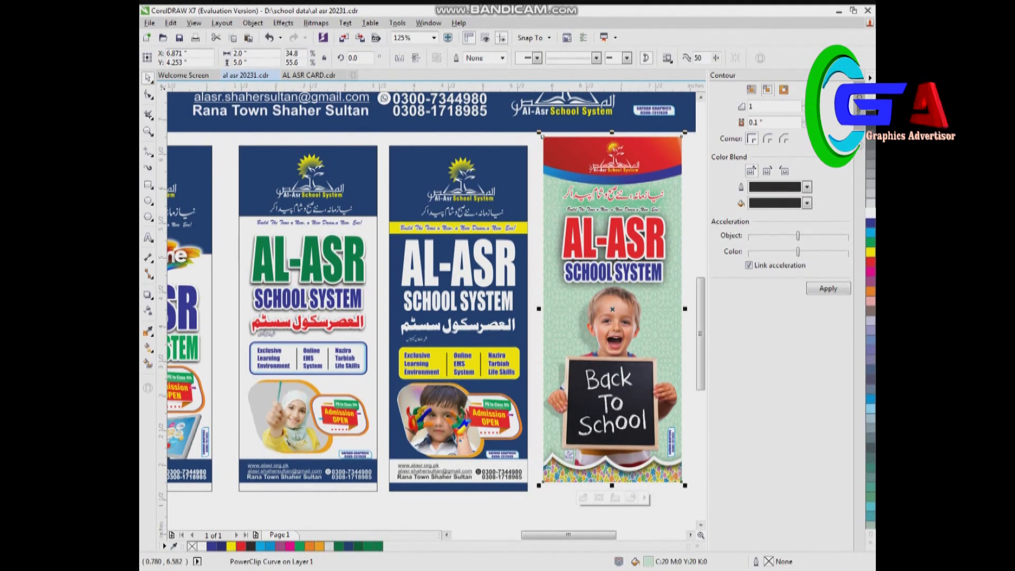
{"action": "left_click_drag", "start_coordinate": [681, 277], "coordinate": [695, 296]}
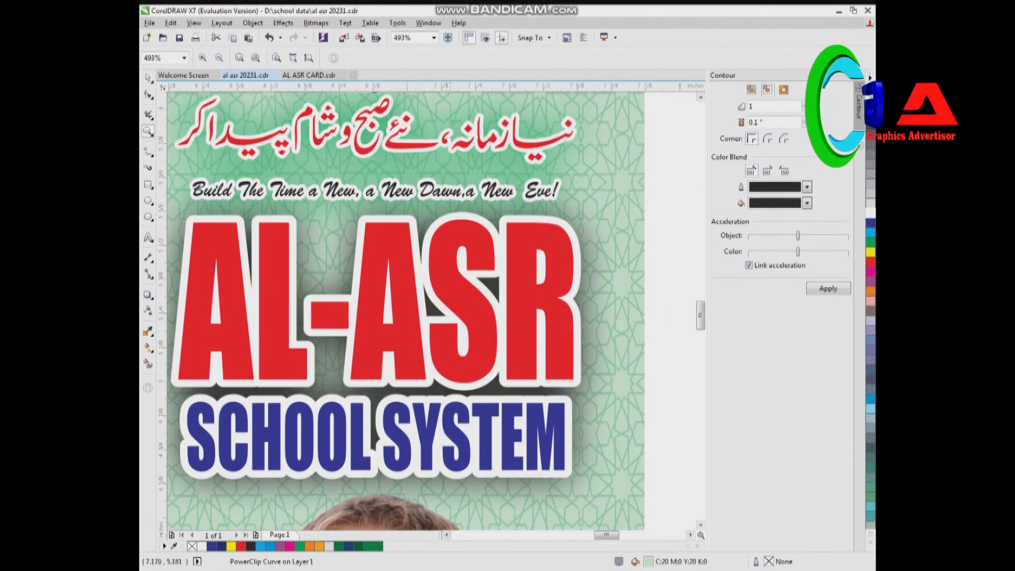
{"action": "key", "text": "F3"}
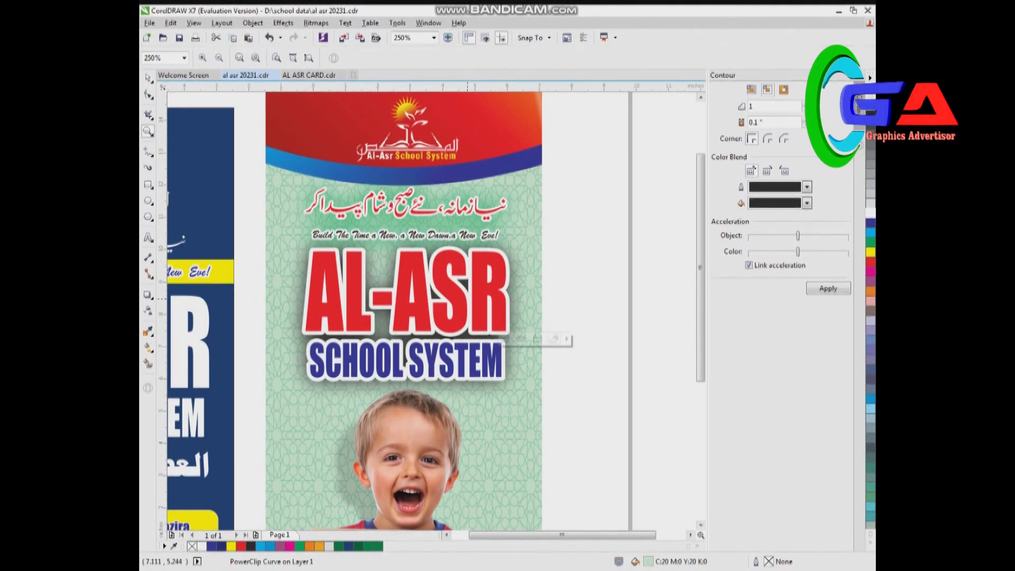
{"action": "key", "text": "F3"}
{"action": "left_click_drag", "start_coordinate": [570, 342], "coordinate": [593, 363]}
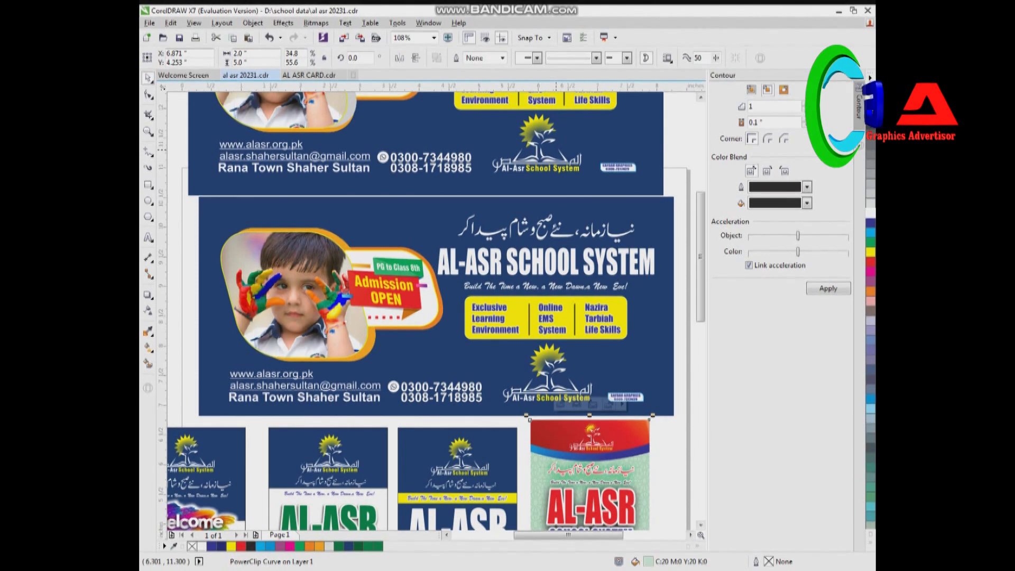
Save the document al asr 20231.cdr and clear the selection of the fourth banner
{"action": "key", "text": "F4"}
{"action": "key", "text": "ctrl+s"}
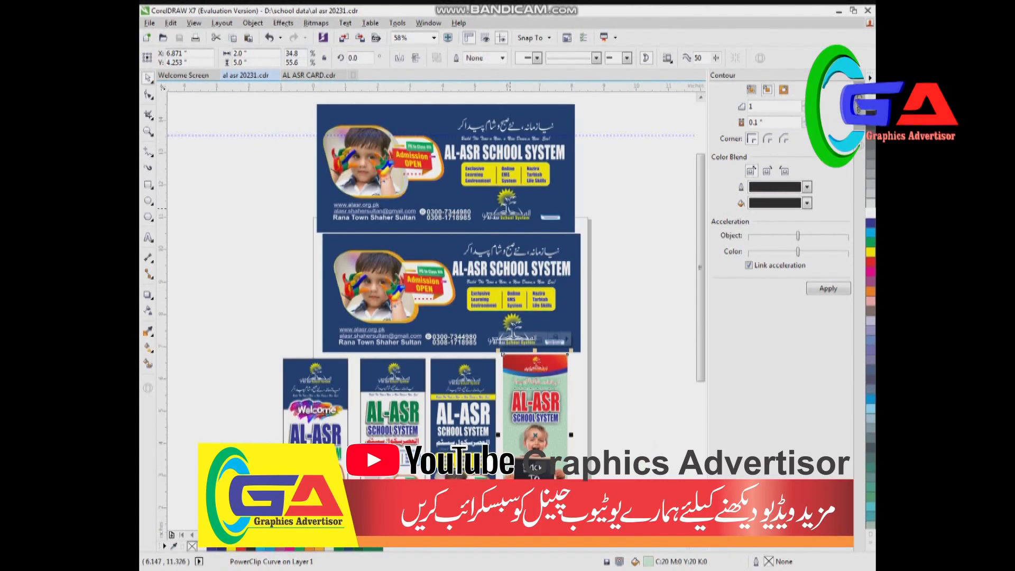
{"action": "key", "text": "Escape"}
{"action": "key", "text": "alt+Tab"}
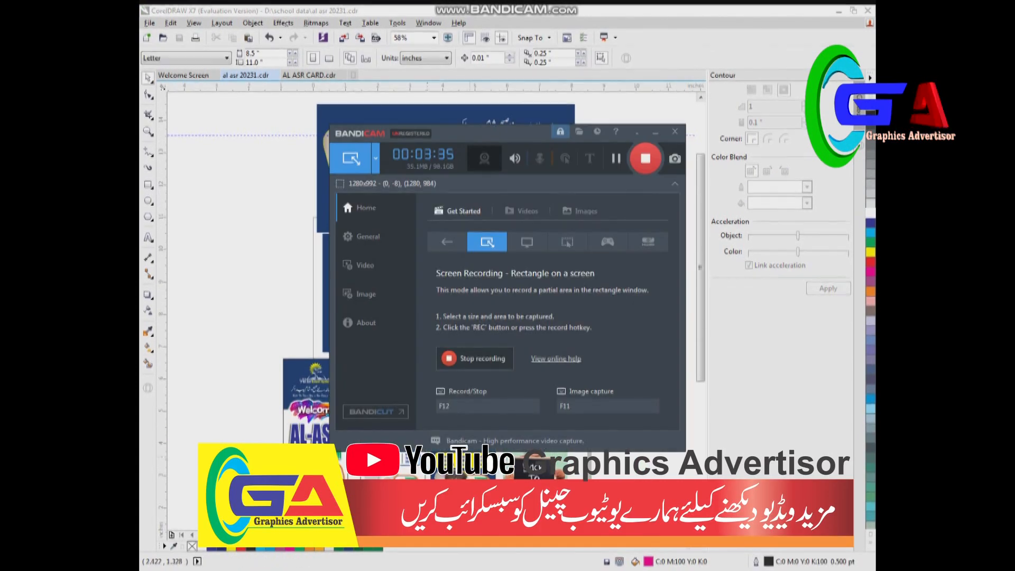